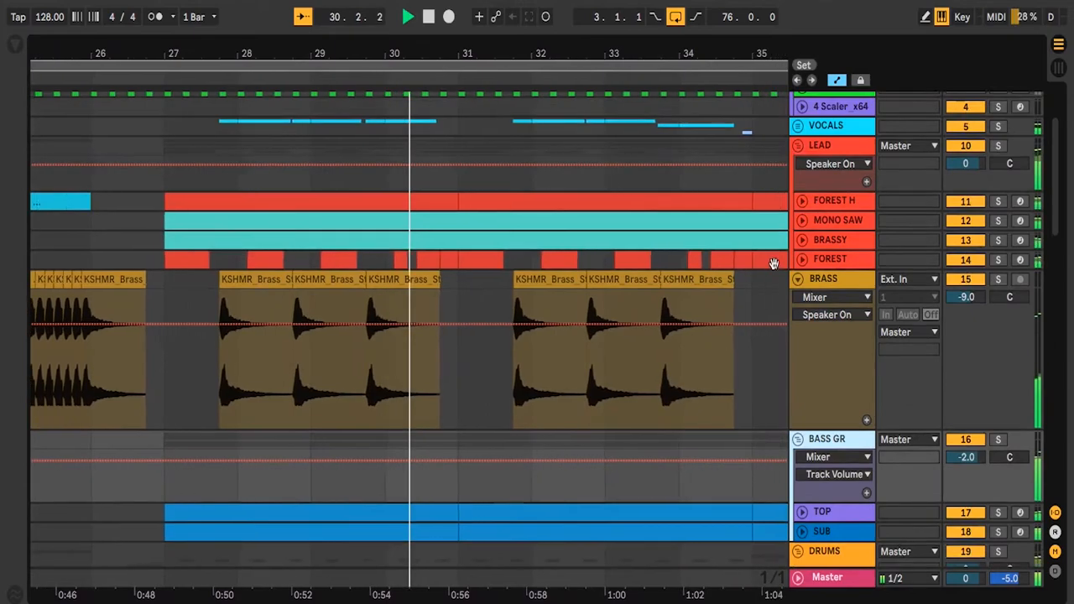
Unfold the FOREST, BRASSY, MONO SAW and FOREST H lead tracks and reduce the height of the FOREST H track
click(801, 259)
click(801, 239)
click(803, 222)
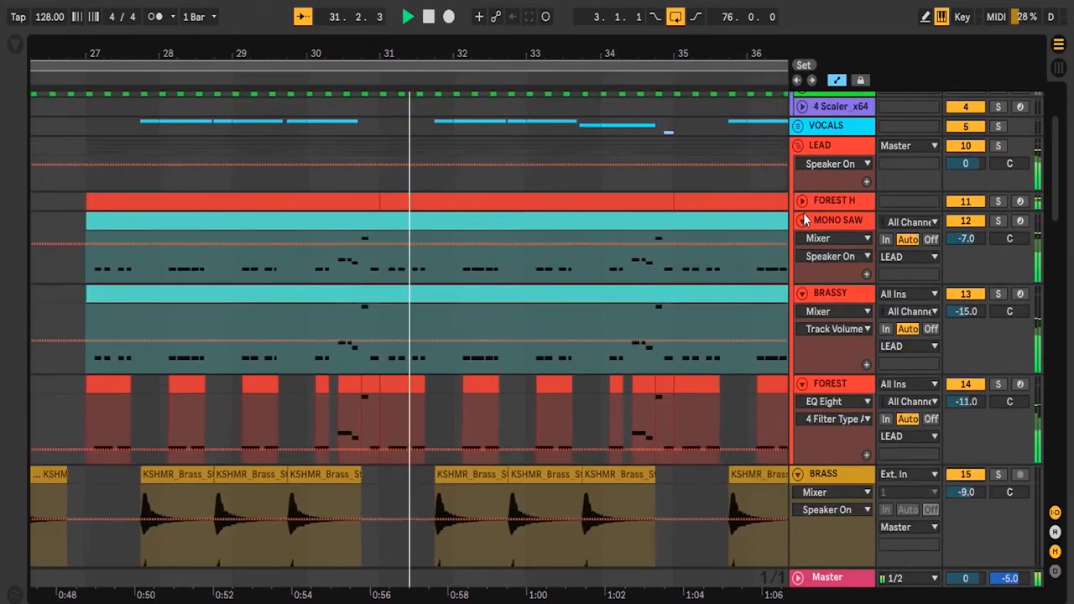
click(801, 200)
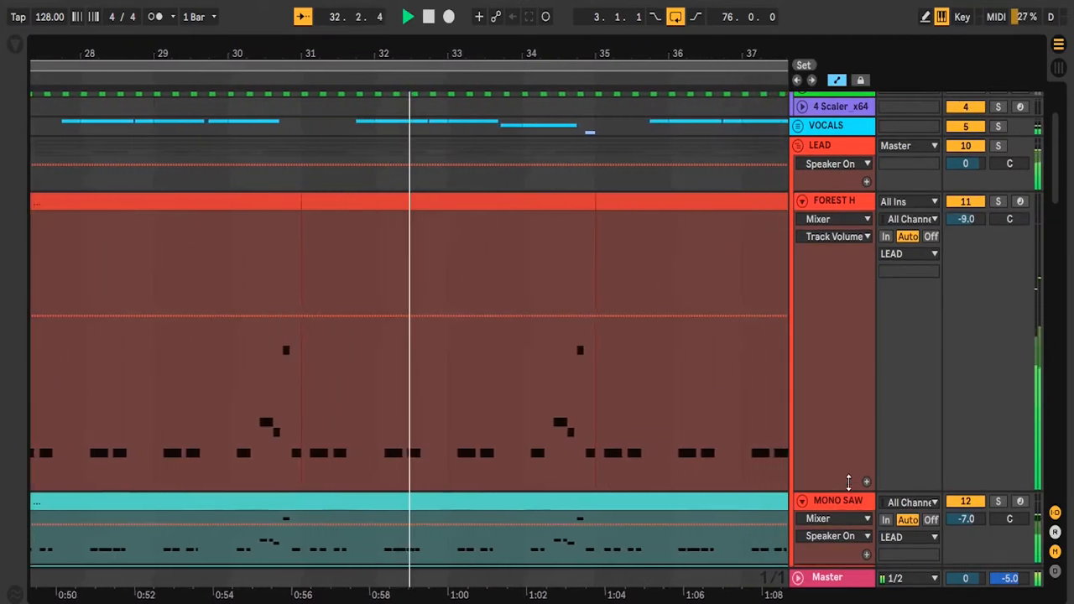
drag(851, 491, 854, 317)
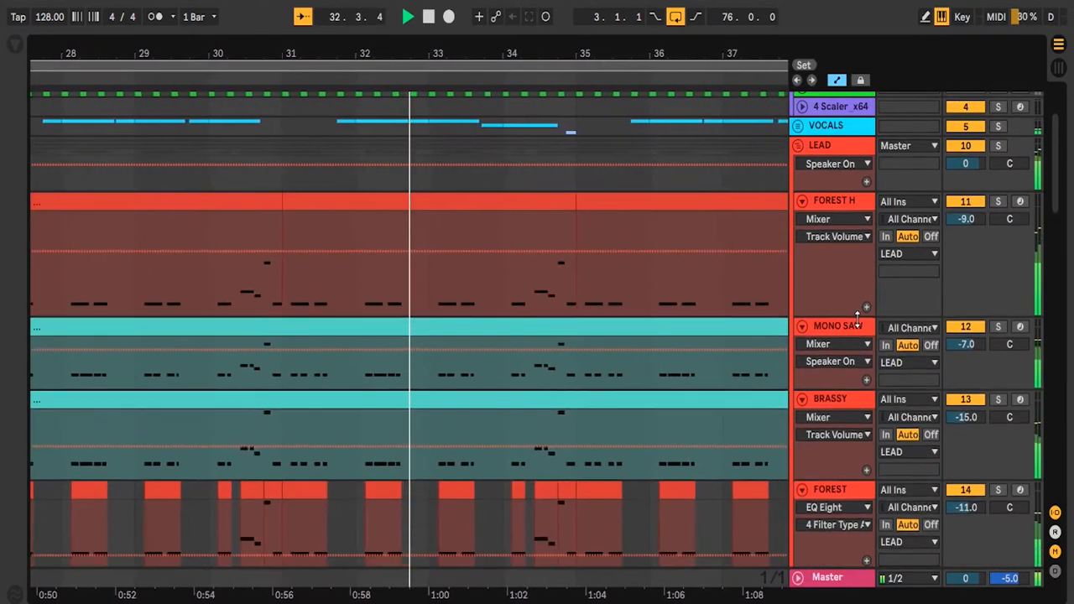
Expand the VOCALS group and unfold its TONE track to show the vocal waveforms
click(801, 125)
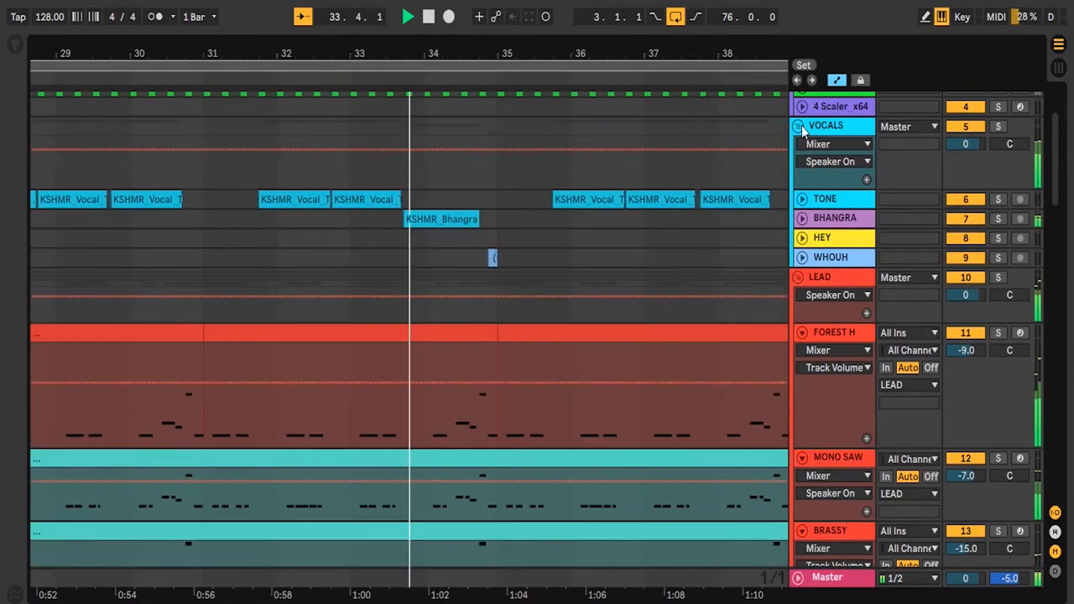
click(801, 199)
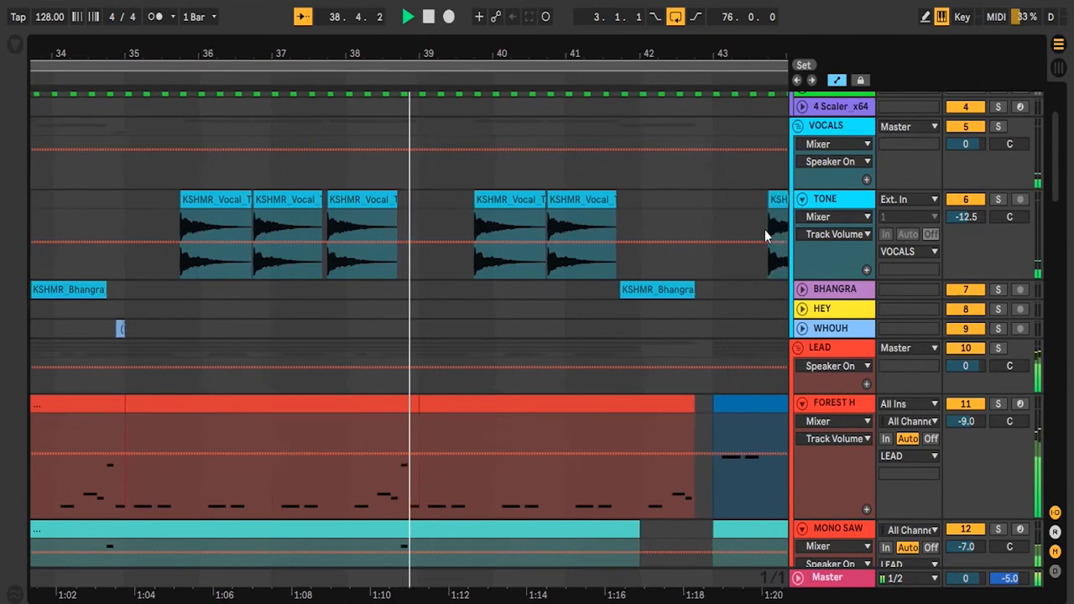
Unfold the SUB and TOP tracks of the BASS GR group to show their MIDI notes
scroll(635, 333, down, 3)
scroll(634, 332, down, 1)
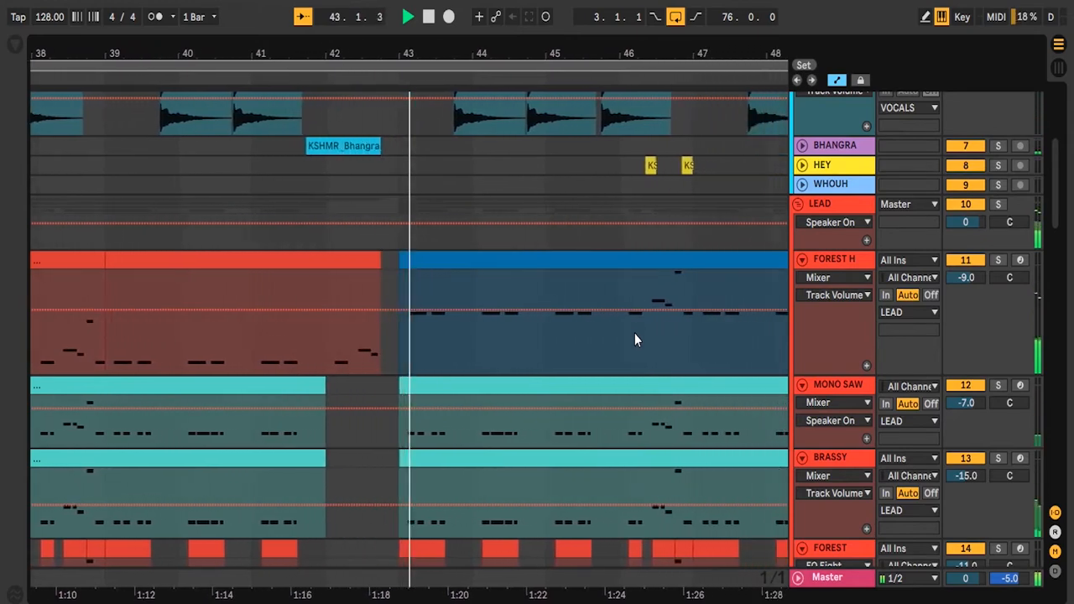
scroll(634, 334, down, 3)
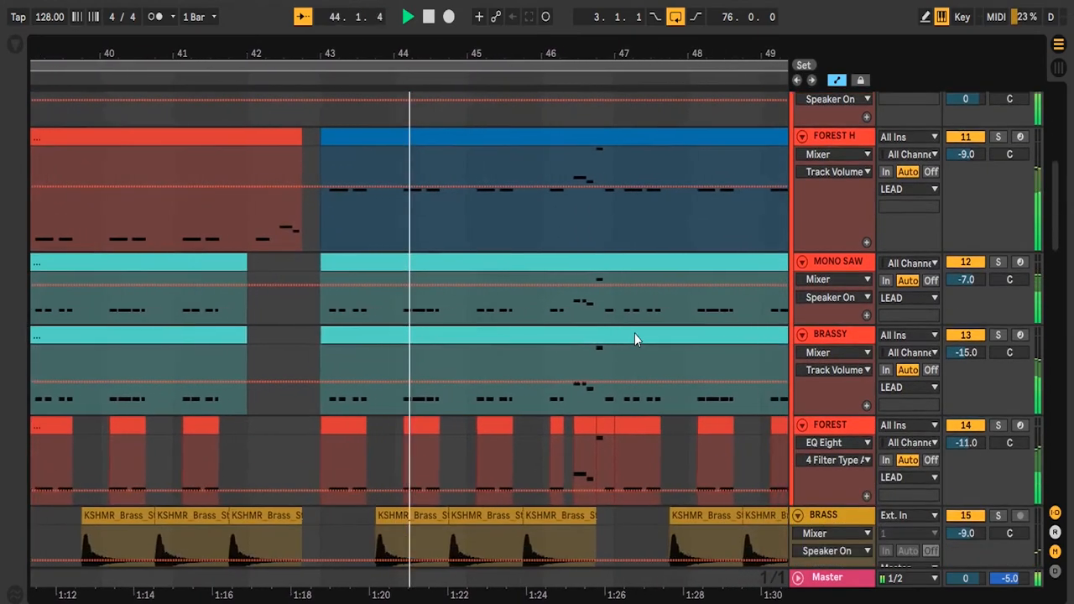
scroll(635, 333, down, 3)
scroll(634, 333, down, 2)
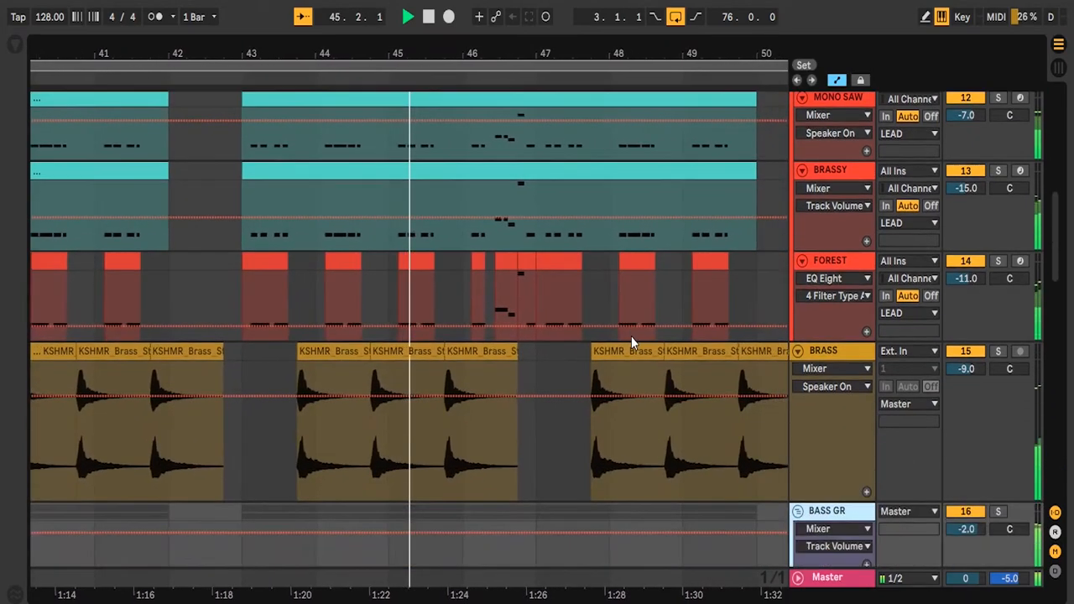
scroll(631, 336, down, 3)
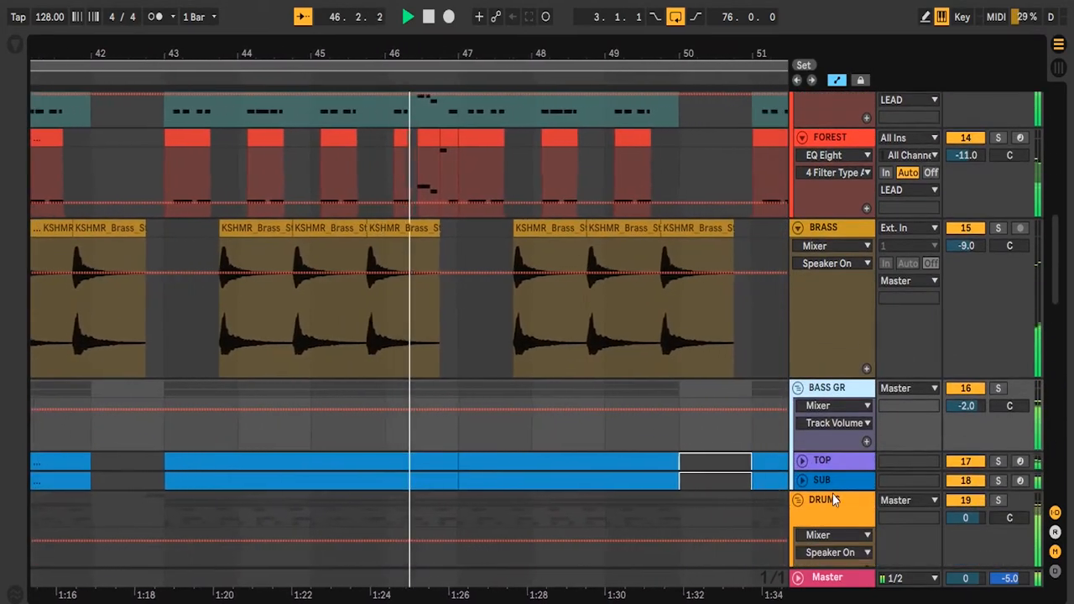
click(803, 481)
click(803, 481)
click(801, 462)
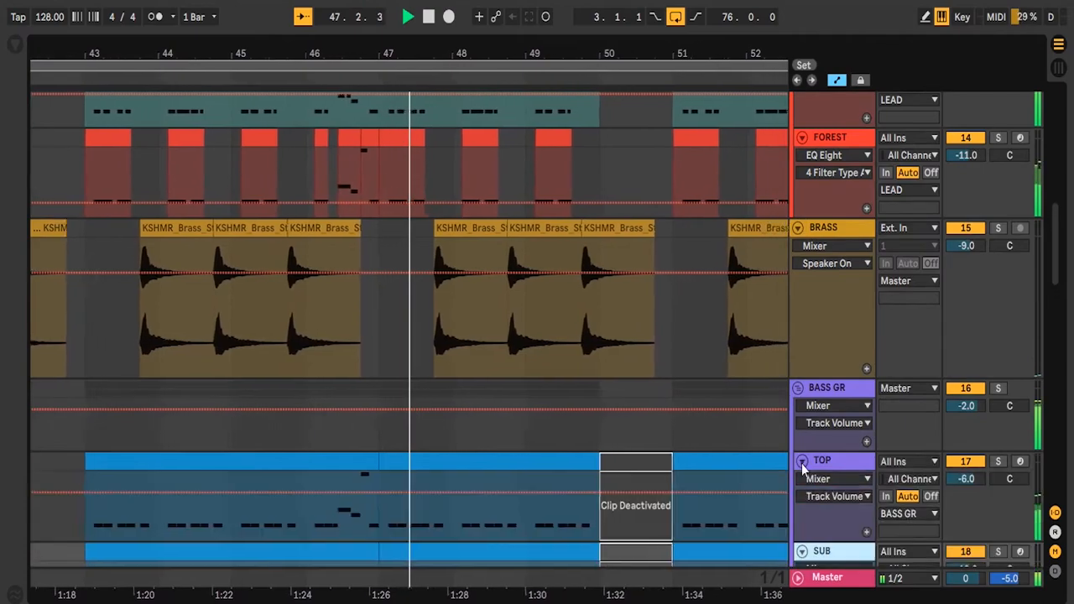
Show the ENERGY track's device chain, expand its Energy Pluck sampler for inspection and collapse it again
scroll(699, 448, down, 3)
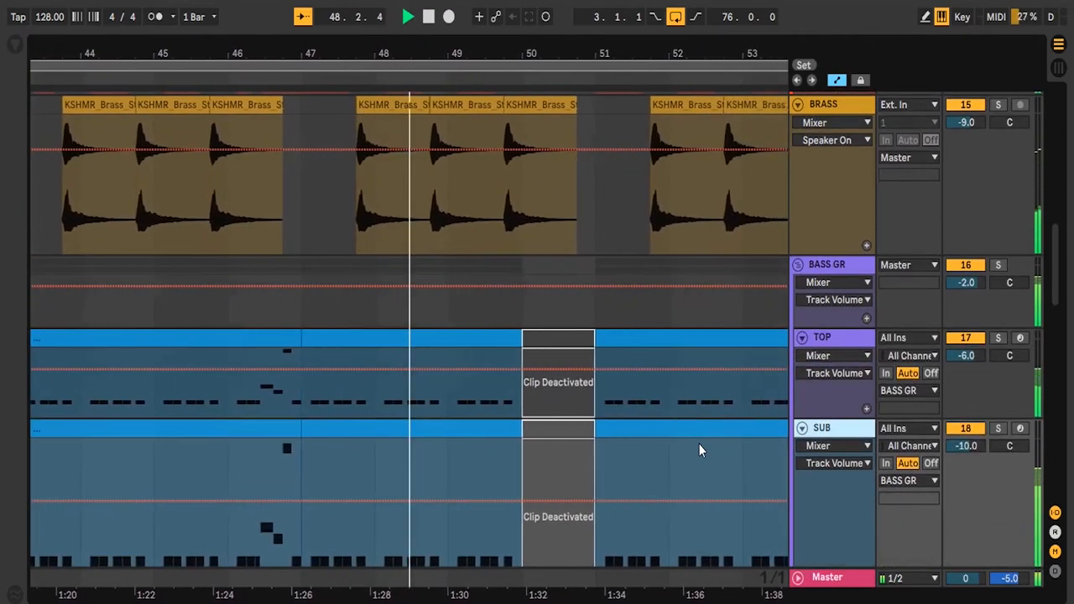
scroll(699, 448, down, 2)
scroll(700, 449, down, 7)
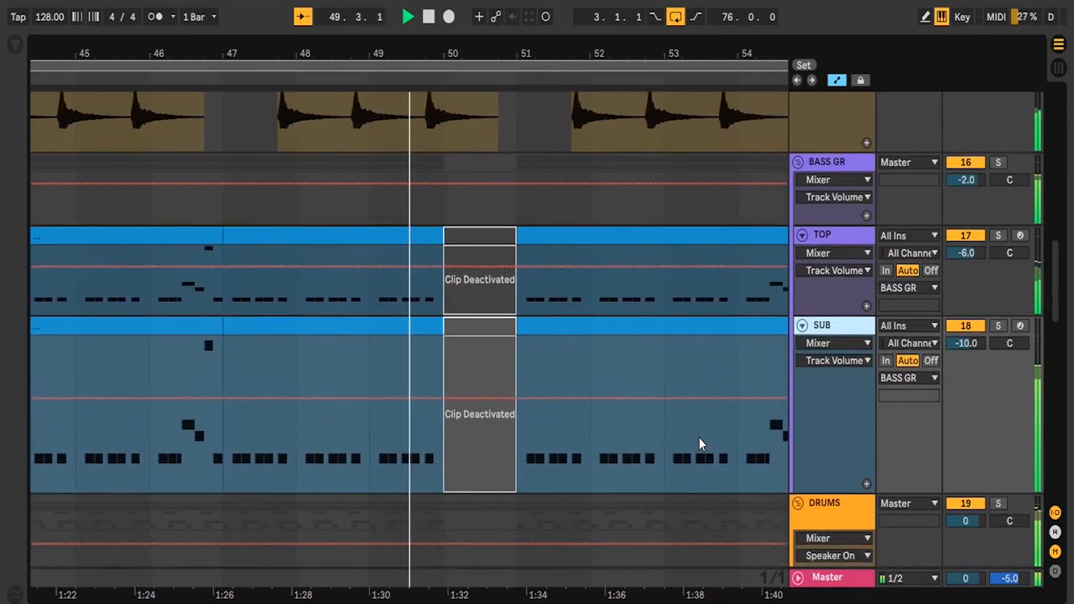
scroll(699, 445, down, 5)
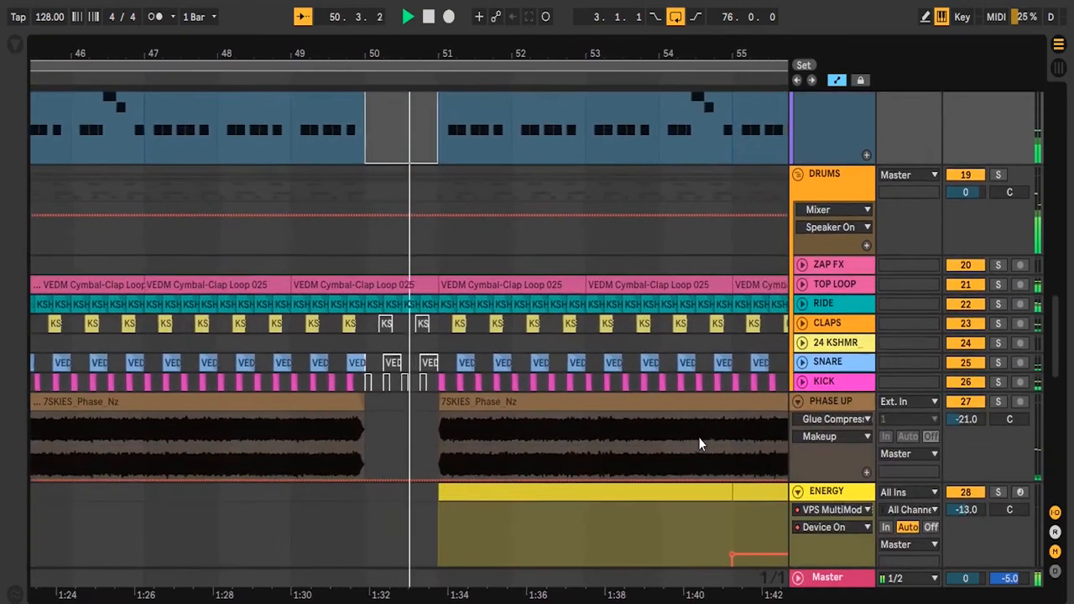
scroll(699, 441, down, 2)
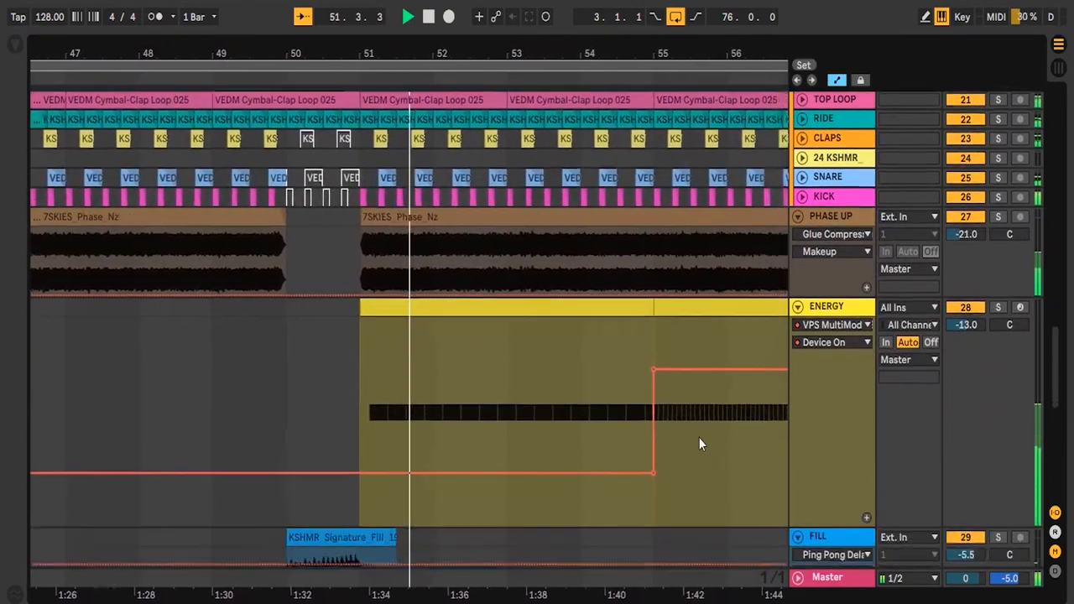
double_click(847, 290)
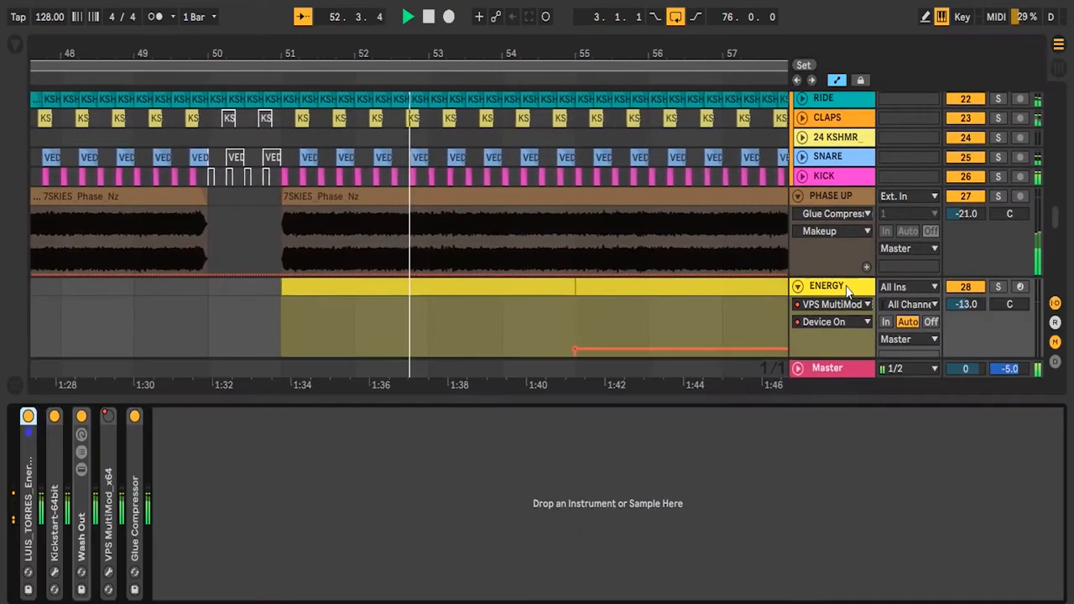
double_click(26, 478)
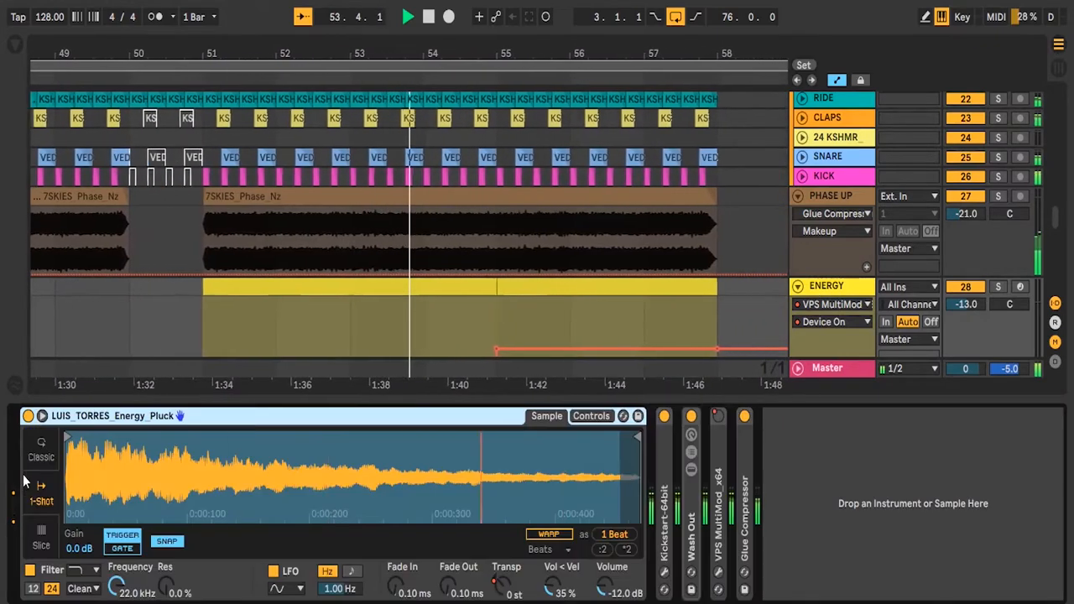
double_click(136, 421)
Unfold the EXHAUST effects track near the end of the track list
scroll(436, 281, down, 6)
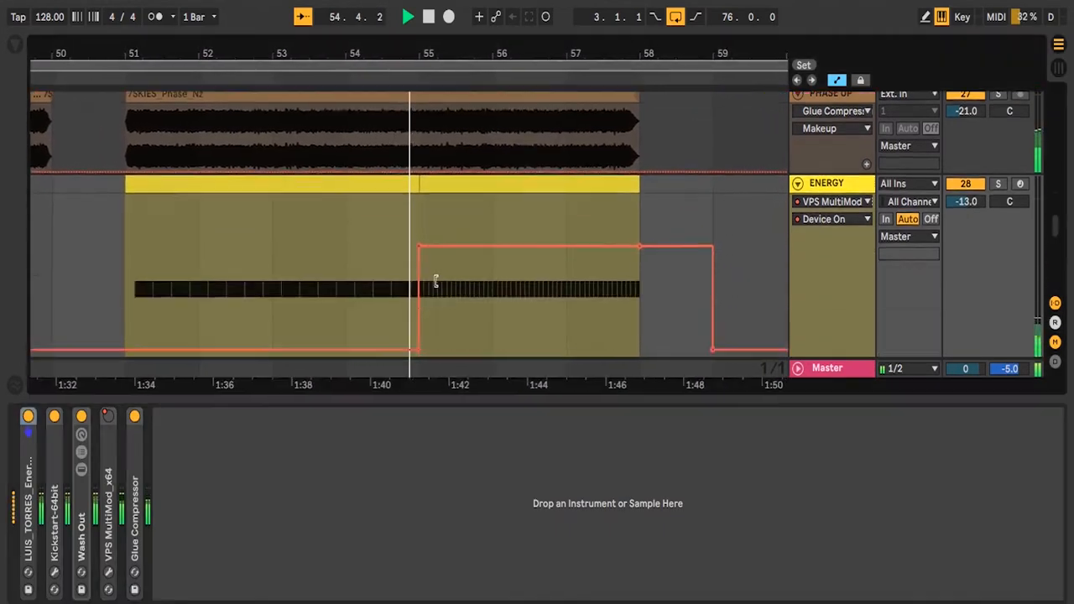
scroll(436, 281, down, 1)
scroll(435, 282, down, 18)
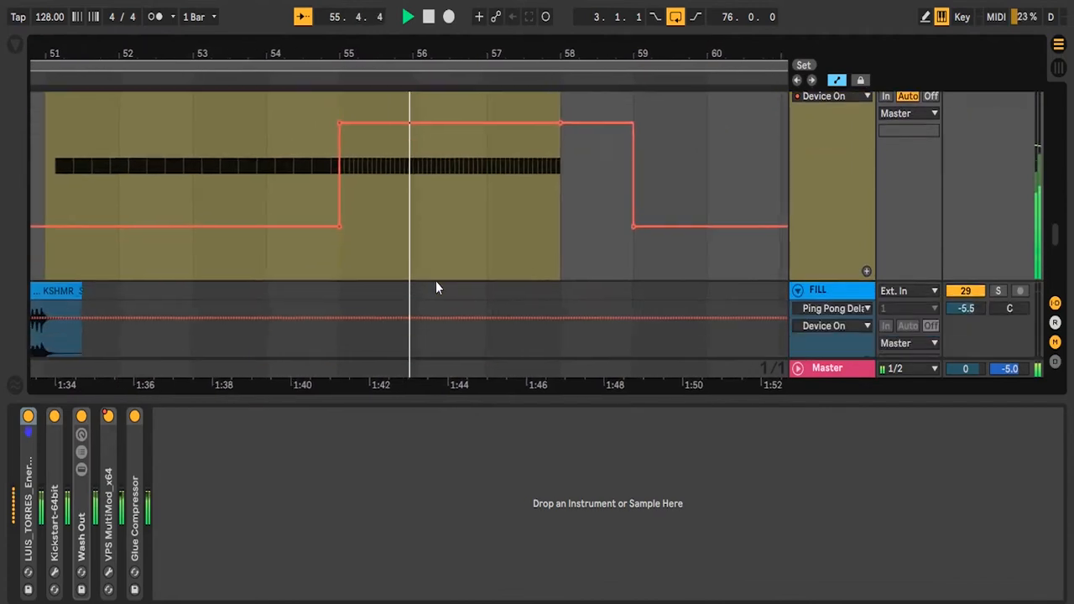
scroll(436, 281, down, 12)
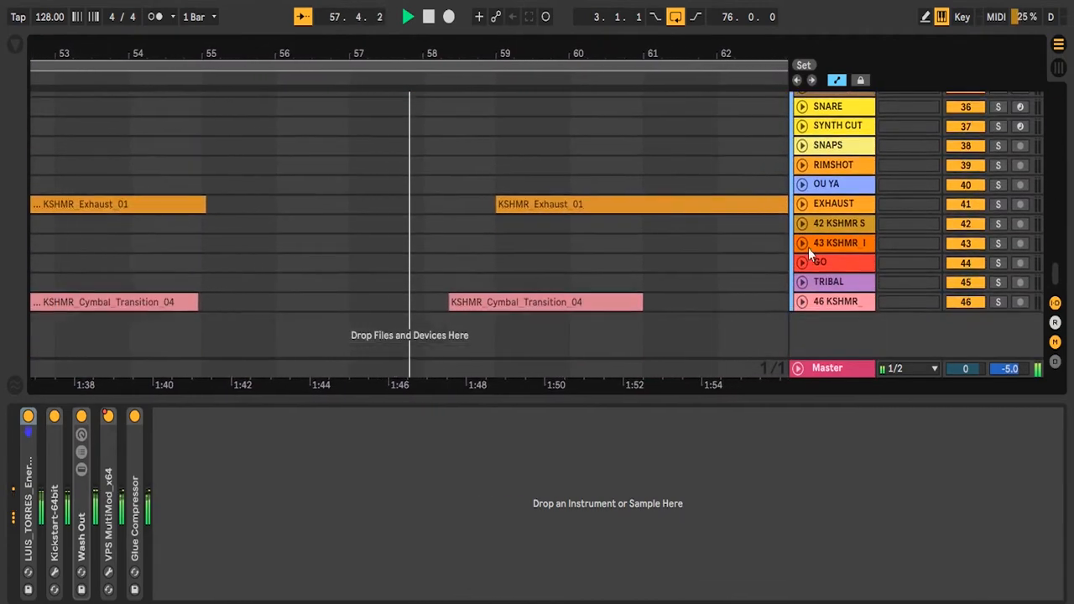
click(801, 203)
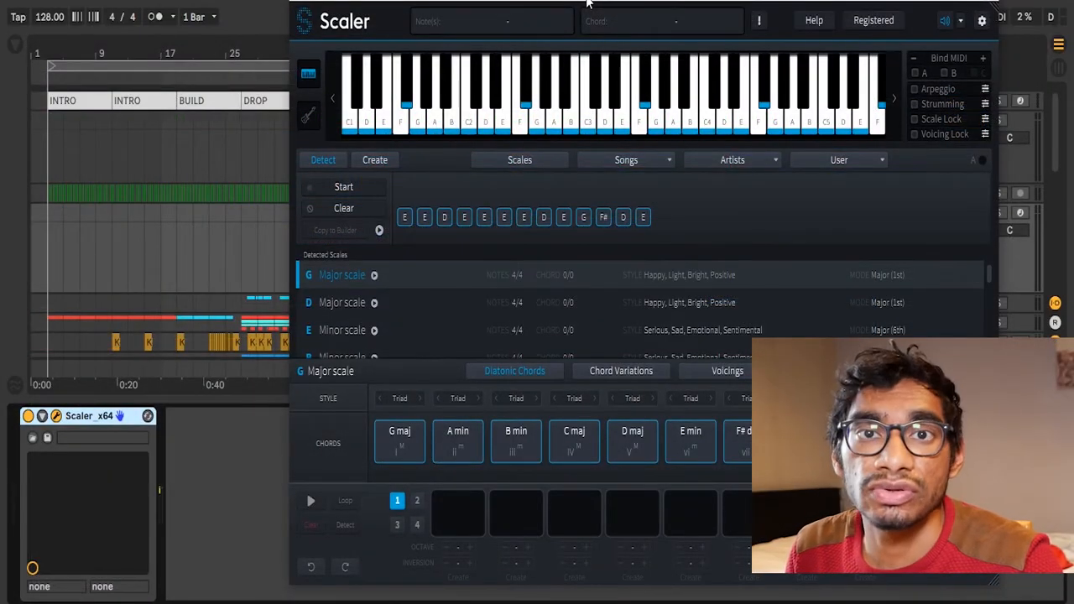
Audition diatonic chords of the G major scale in Scaler, including E min and G maj, and close the plugin
click(688, 441)
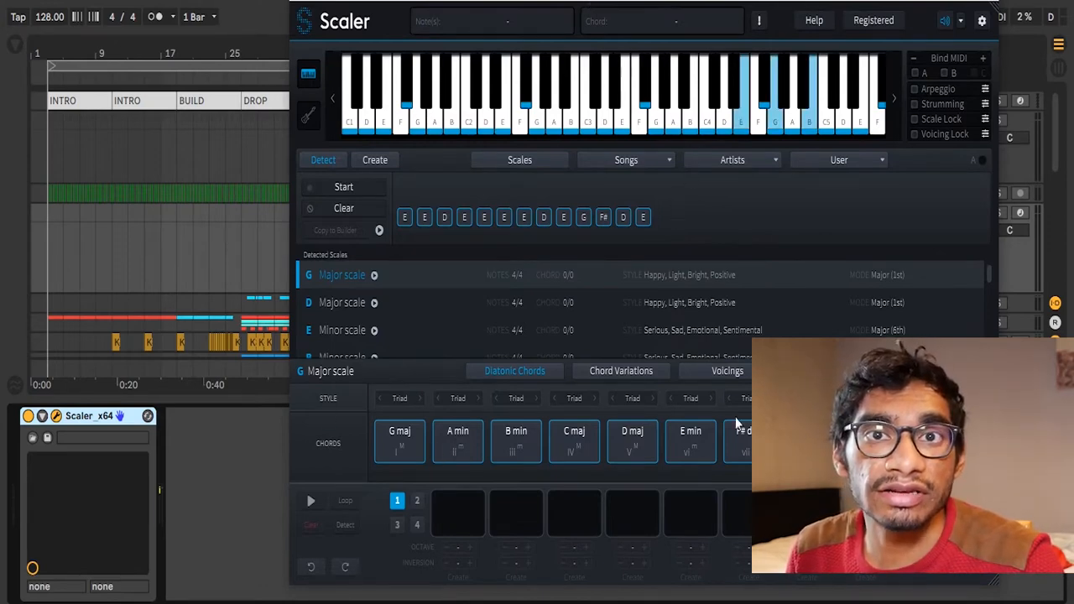
click(520, 434)
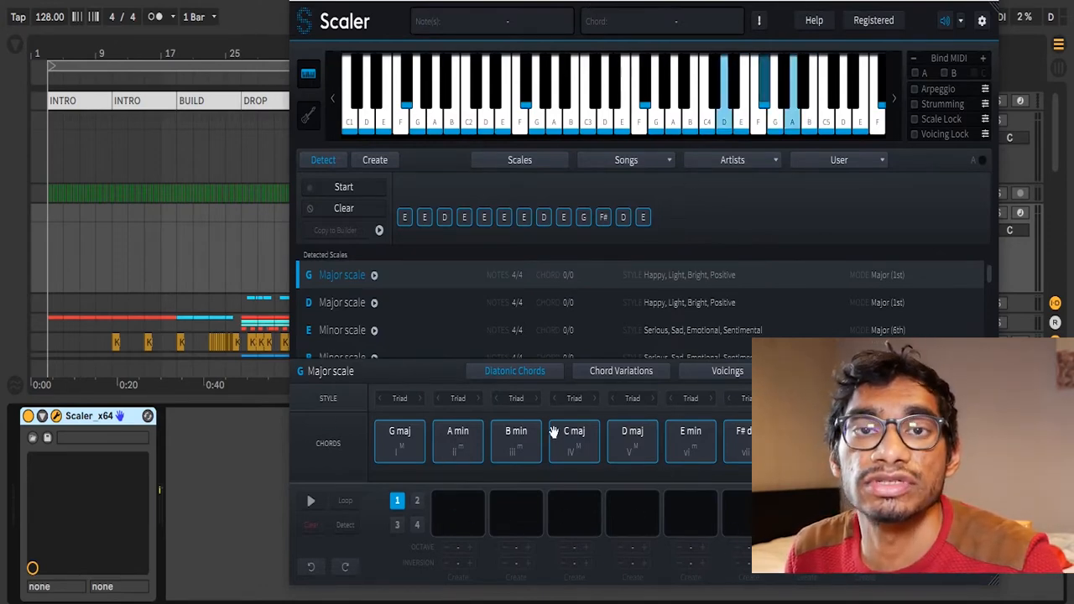
click(415, 453)
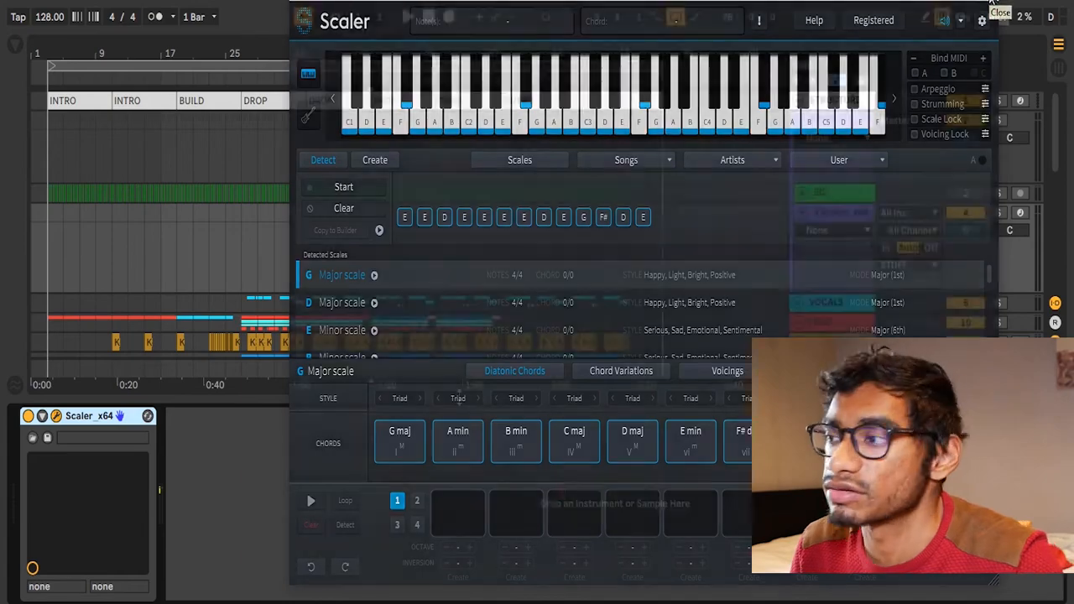
click(990, 4)
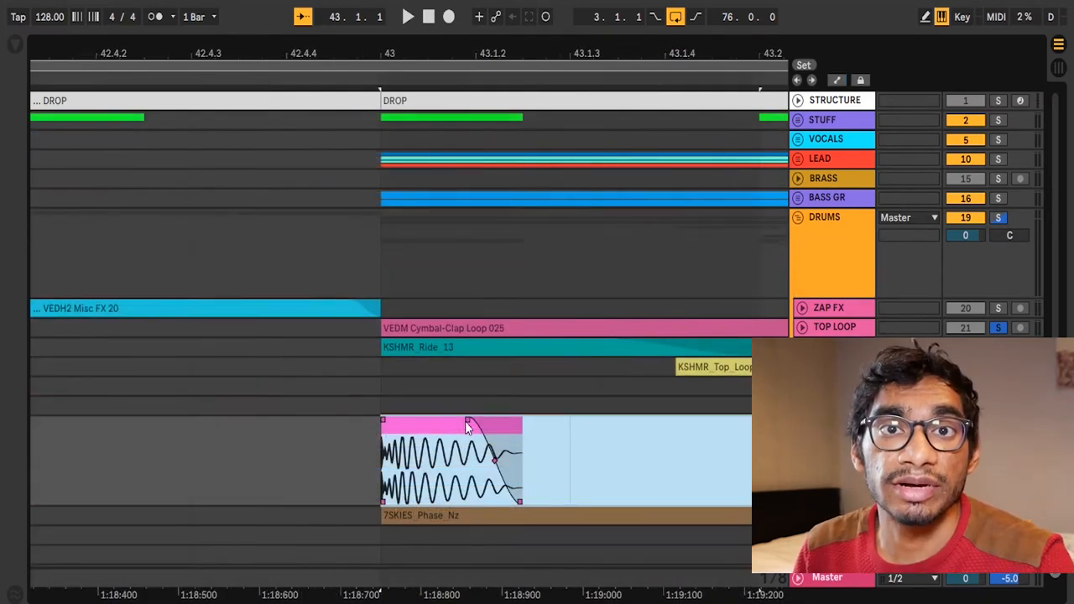
Make the fade-out of the kick clip at bar 43 start slightly earlier
mouse_move(468, 427)
mouse_down()
mouse_move(483, 418)
mouse_move(462, 415)
mouse_up()
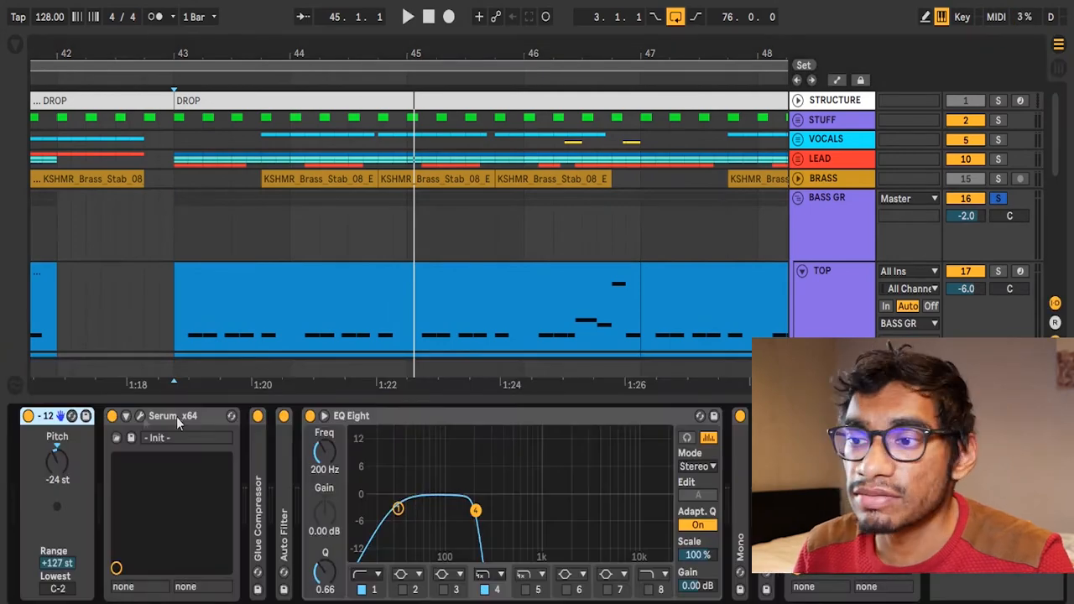
Open the SUB track's Serum, choose the Analog wavetable Basic Mini for oscillator A and display it in 3D
click(141, 416)
click(594, 138)
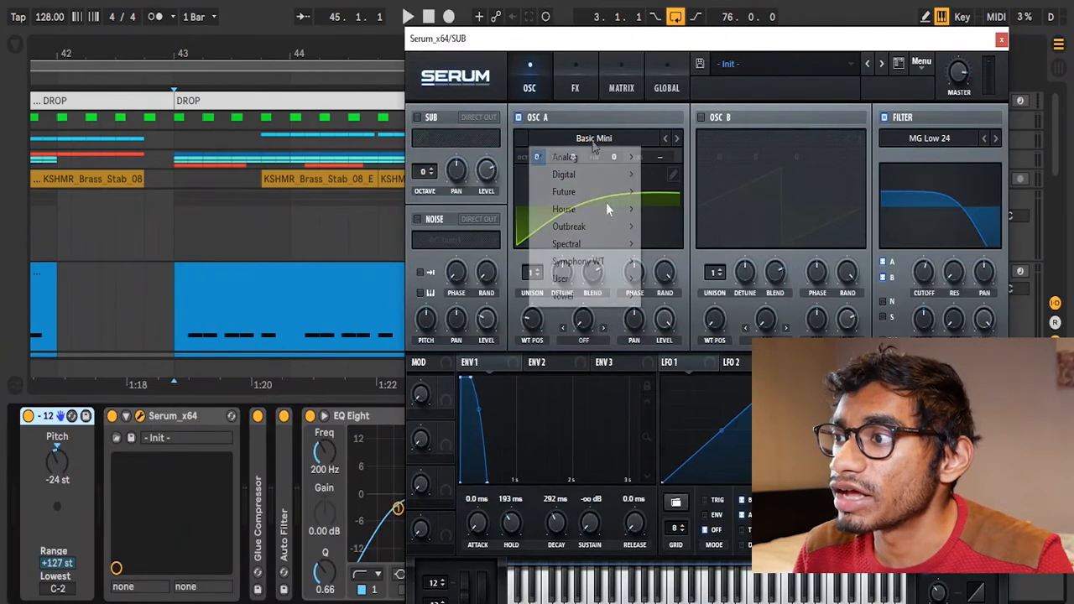
mouse_move(601, 160)
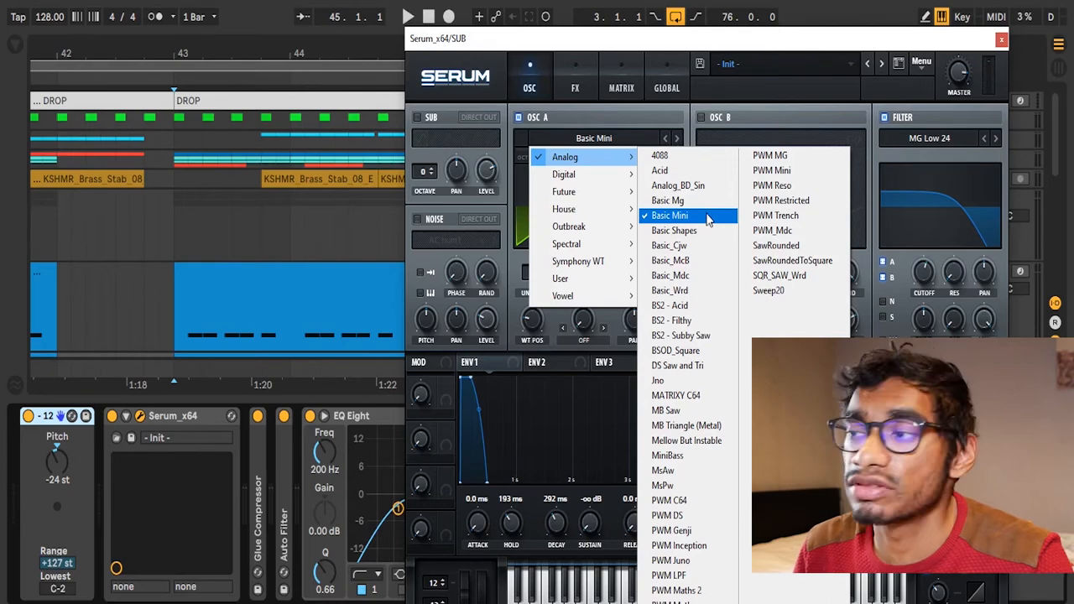
click(707, 216)
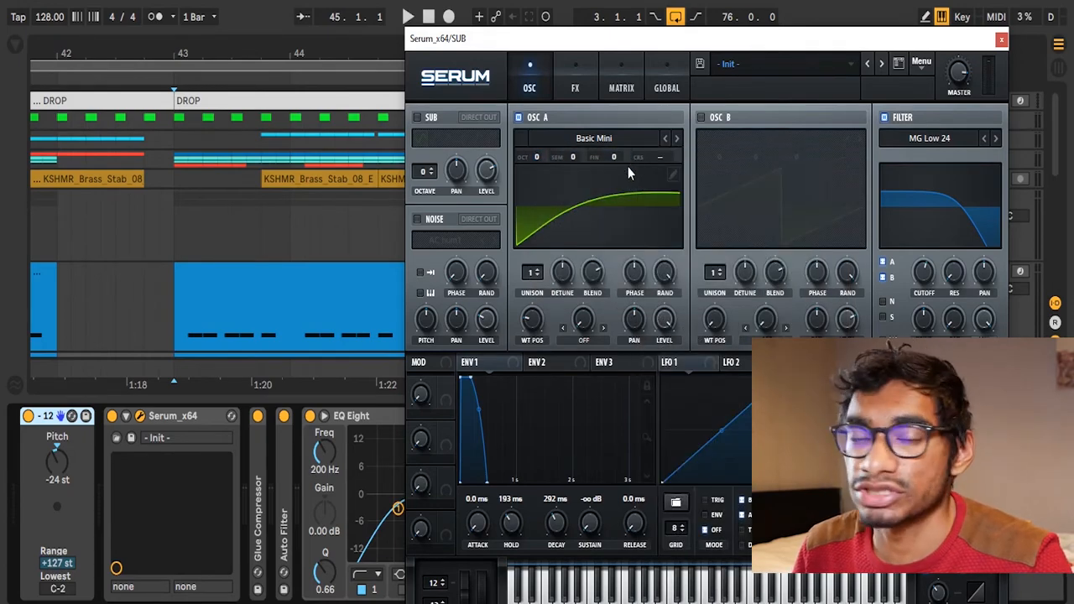
click(630, 172)
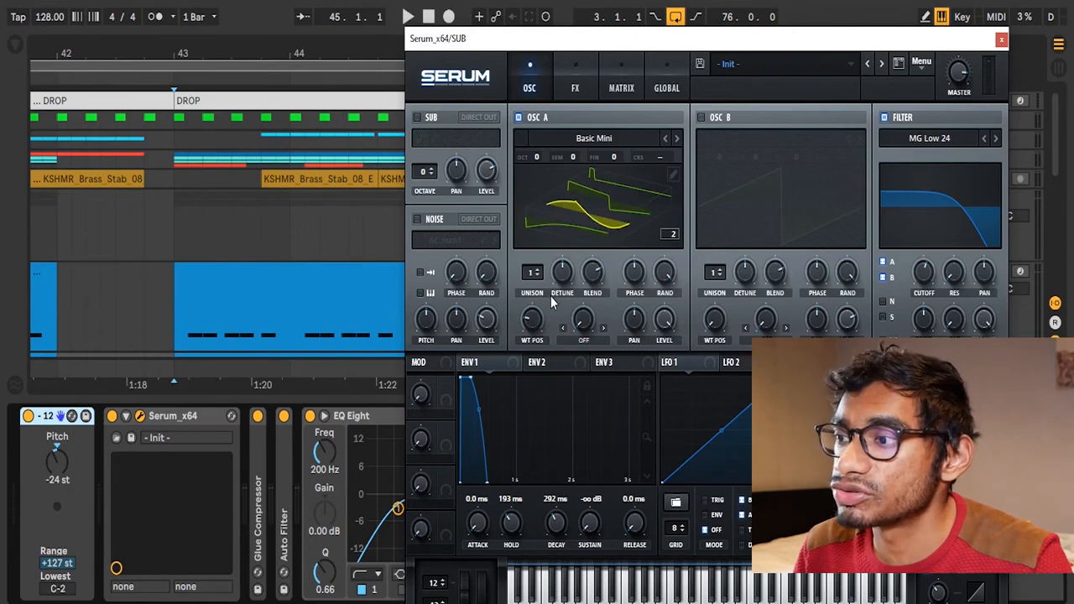
Examine the wavetable position control and the highlighted waveform of Basic Mini in oscillator A
mouse_move(540, 320)
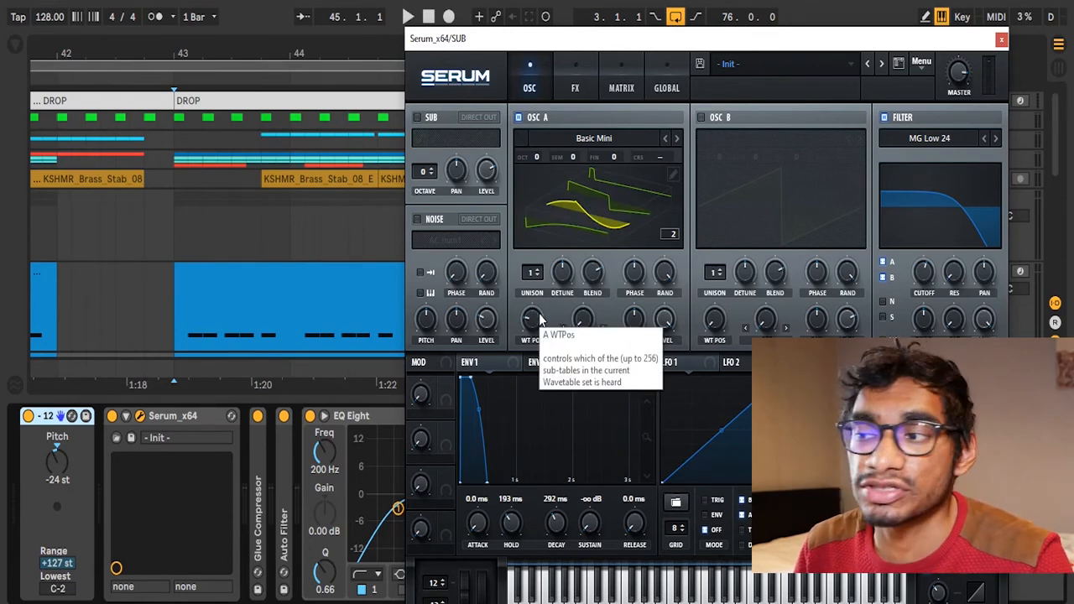
click(585, 215)
click(572, 234)
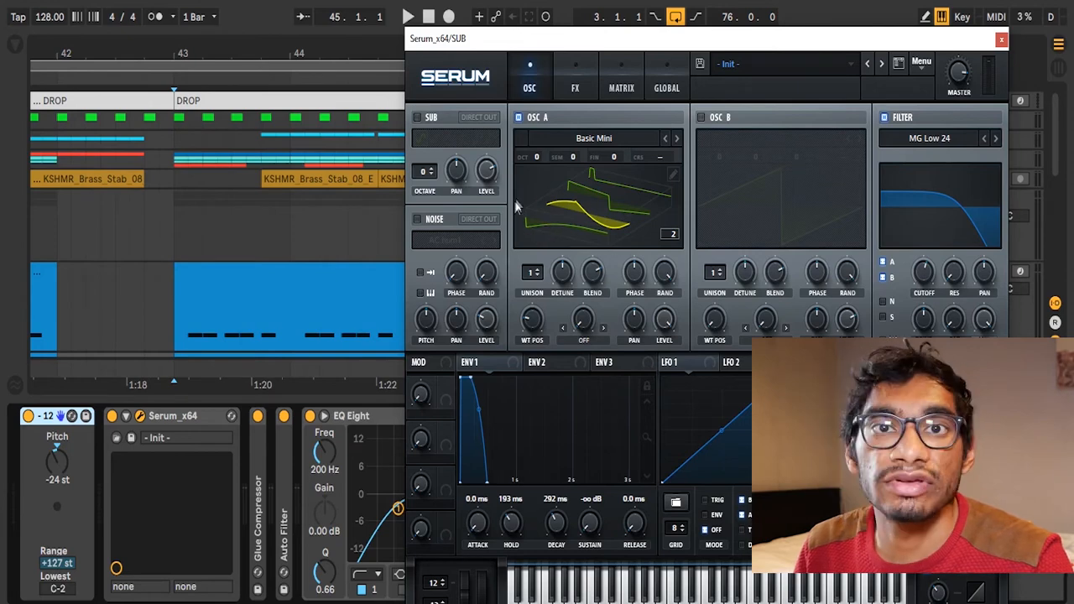
click(546, 199)
click(581, 214)
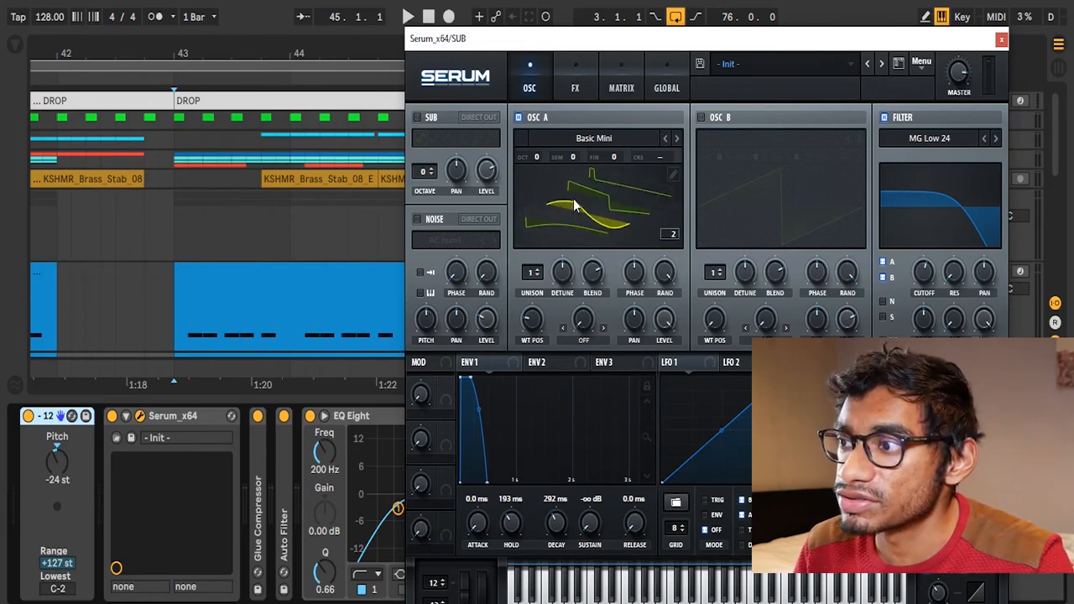
click(577, 233)
click(600, 208)
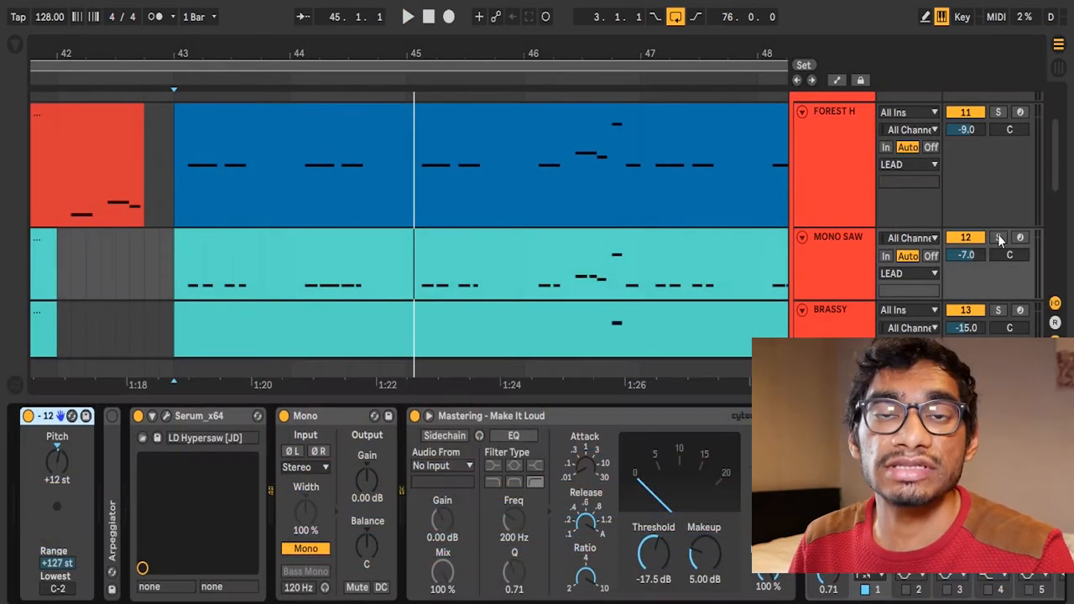
Solo the MONO SAW track, and move the solo to the BRASSY track with its devices shown
click(997, 239)
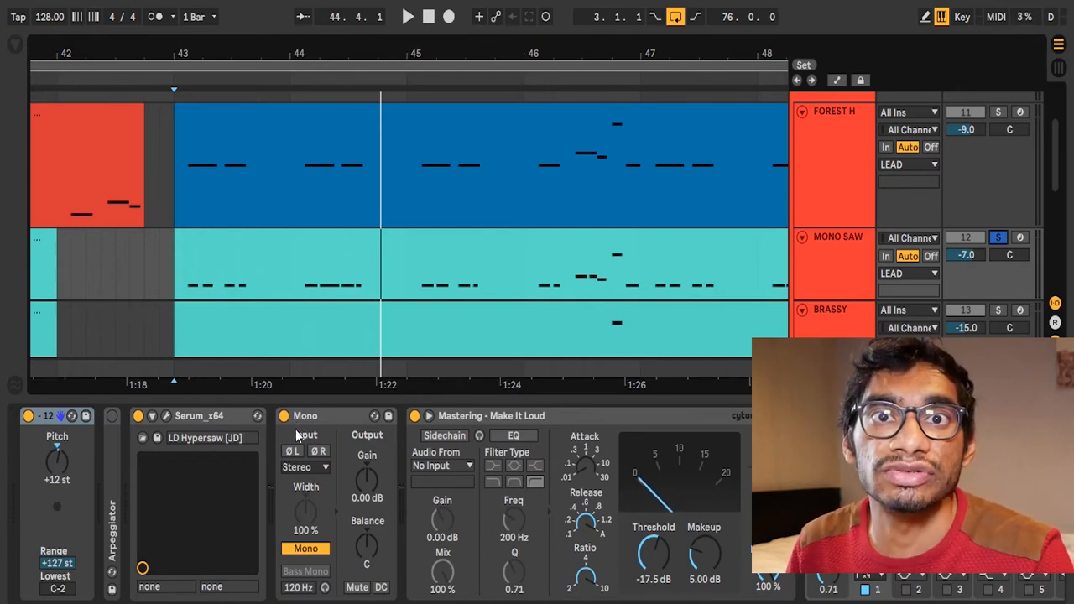
click(865, 304)
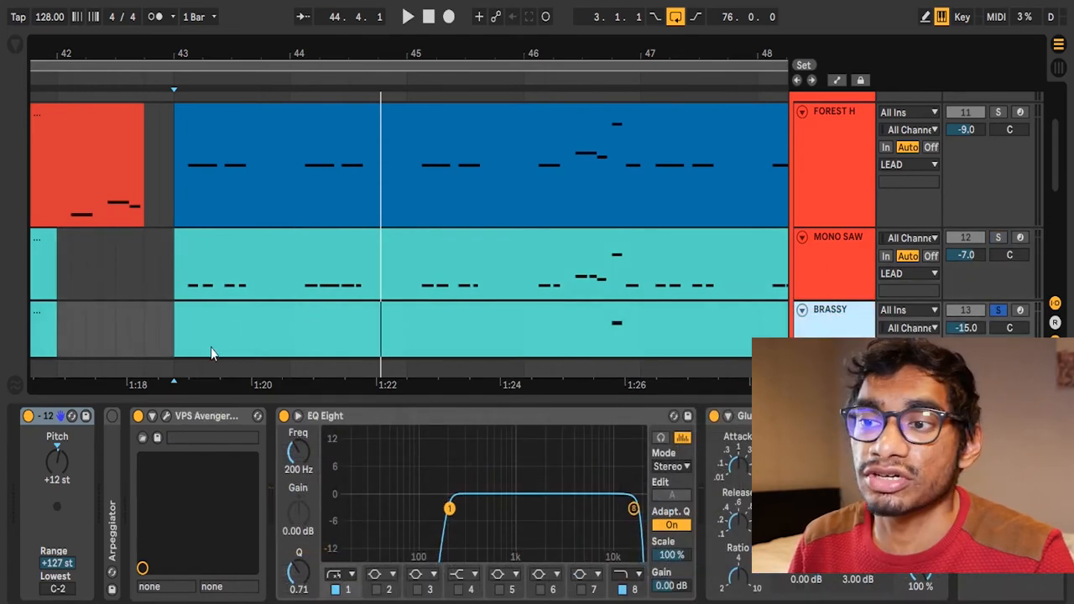
Play the drop from bar 43 and add MONO SAW to the soloed BRASSY track
key(space)
ctrl+click(997, 240)
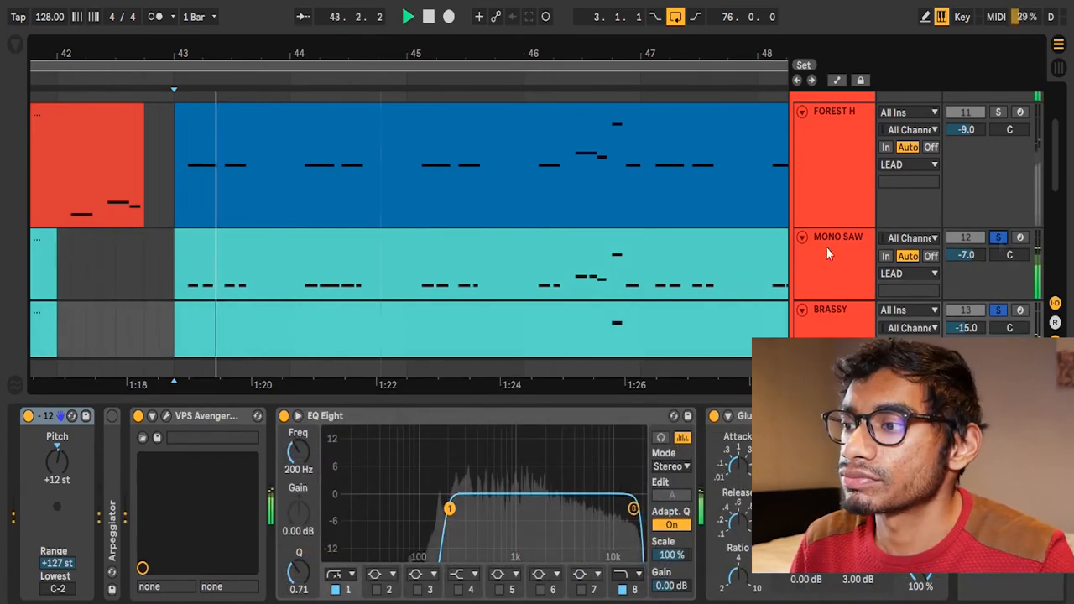
Unfold the Serum on the FOREST H track and play the drop with that track soloed
scroll(826, 252, down, 2)
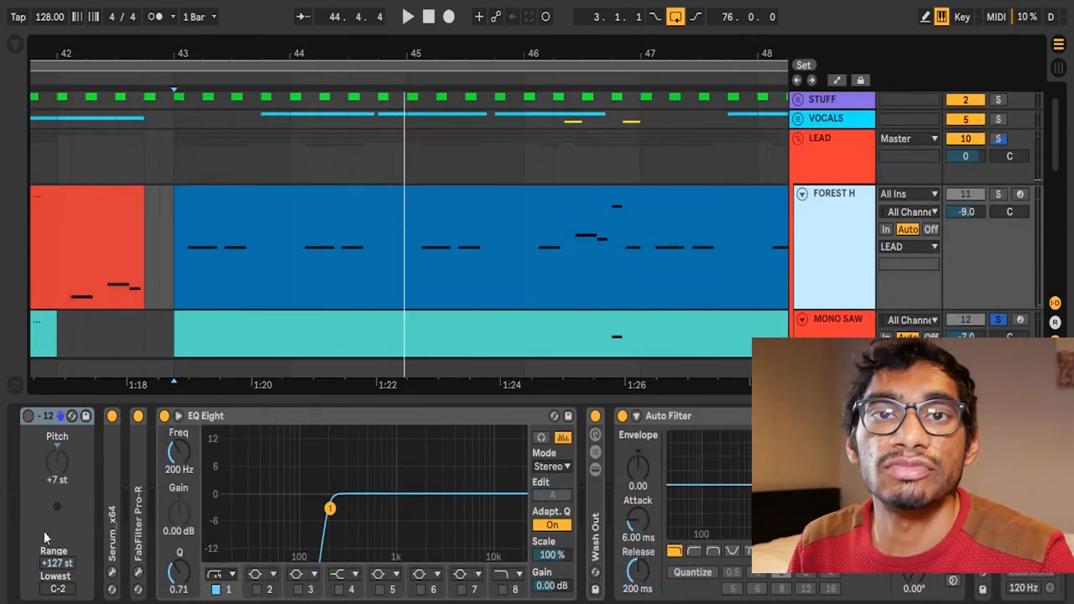
click(114, 470)
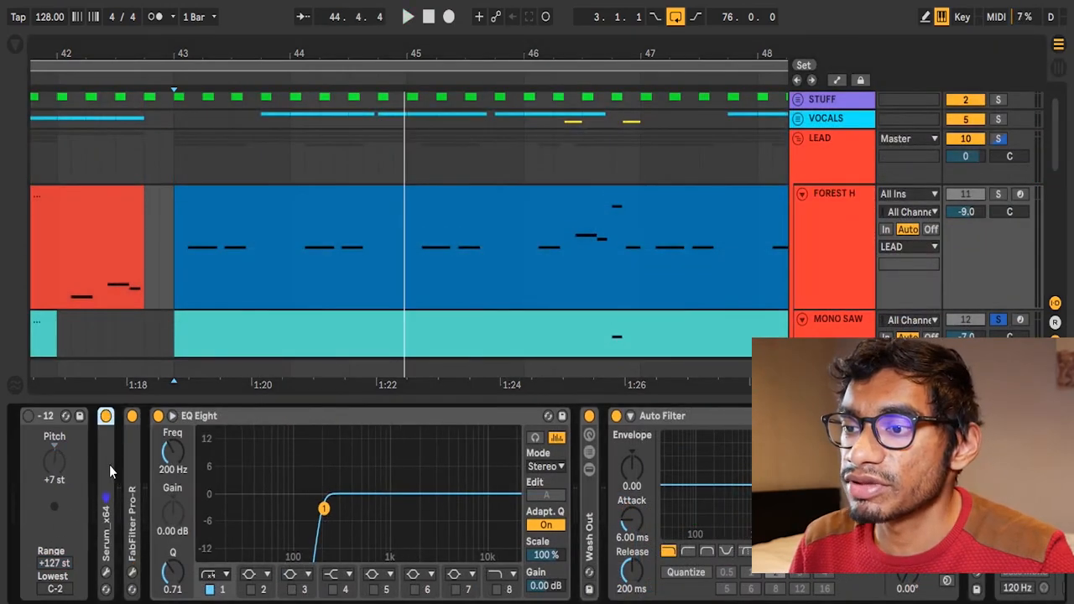
double_click(109, 464)
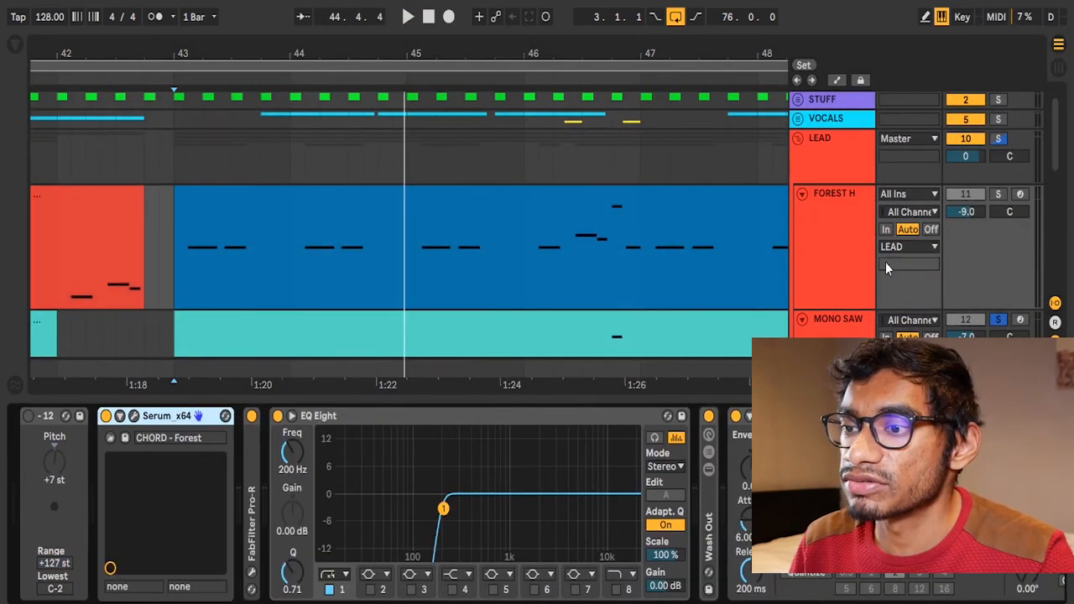
ctrl+click(997, 195)
key(space)
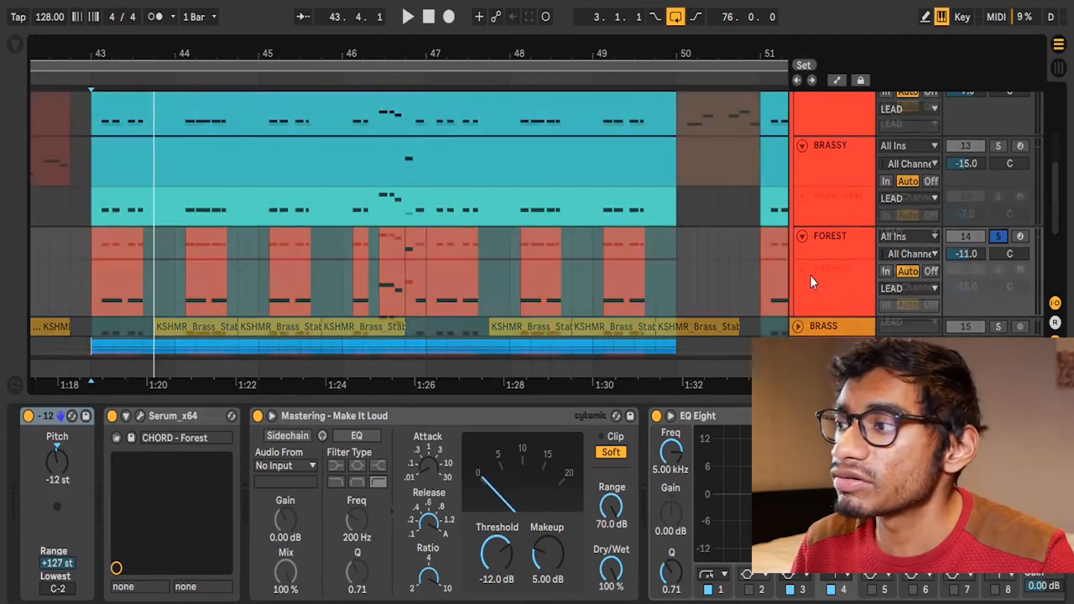
Compare the device chain of the FOREST H track with that of the FOREST track
scroll(839, 198, up, 5)
click(840, 200)
scroll(841, 213, down, 4)
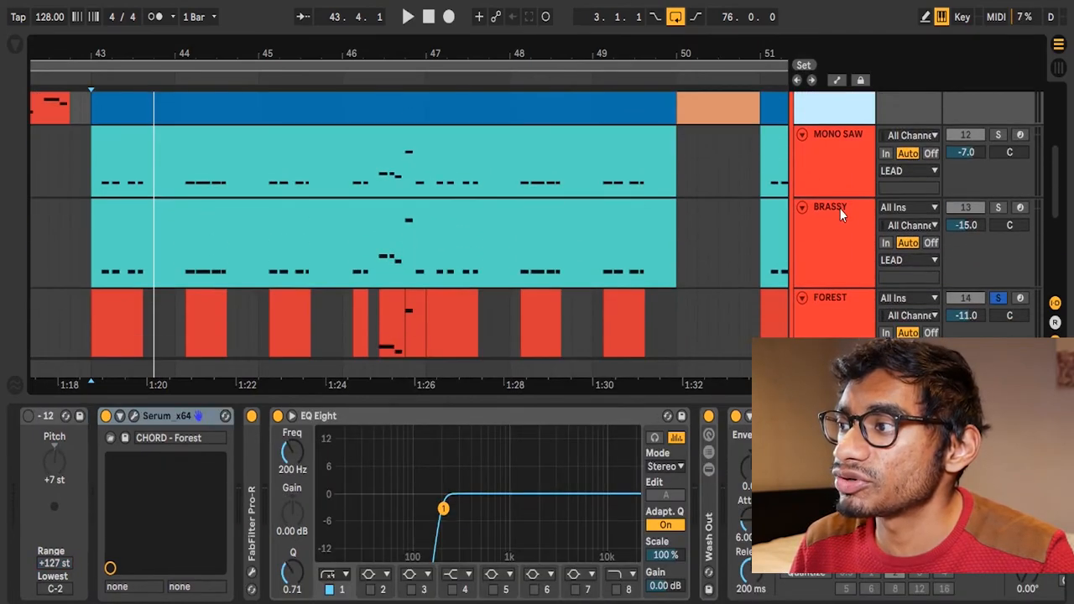
scroll(839, 208, down, 3)
click(840, 219)
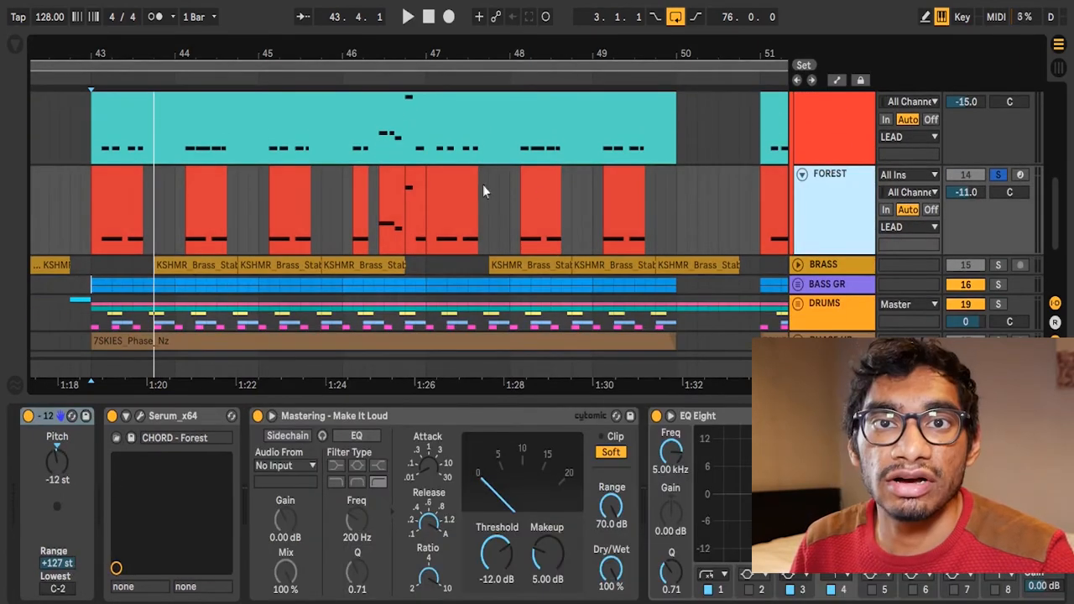
Play the drop with the whole LEAD group soloed, and release the solo to hear it with the other tracks
scroll(487, 236, down, 3)
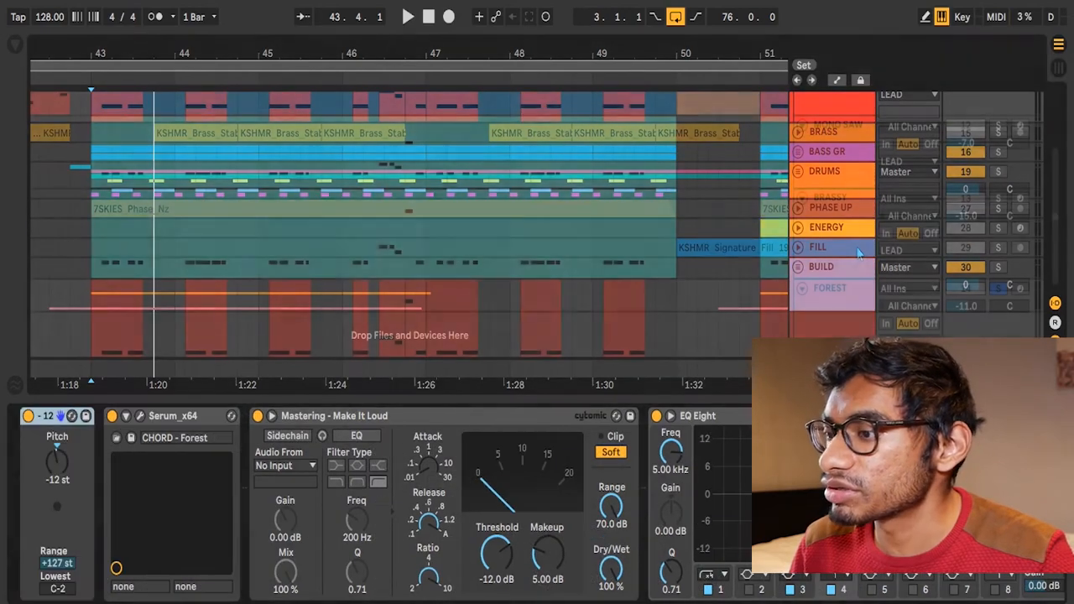
scroll(990, 144, up, 3)
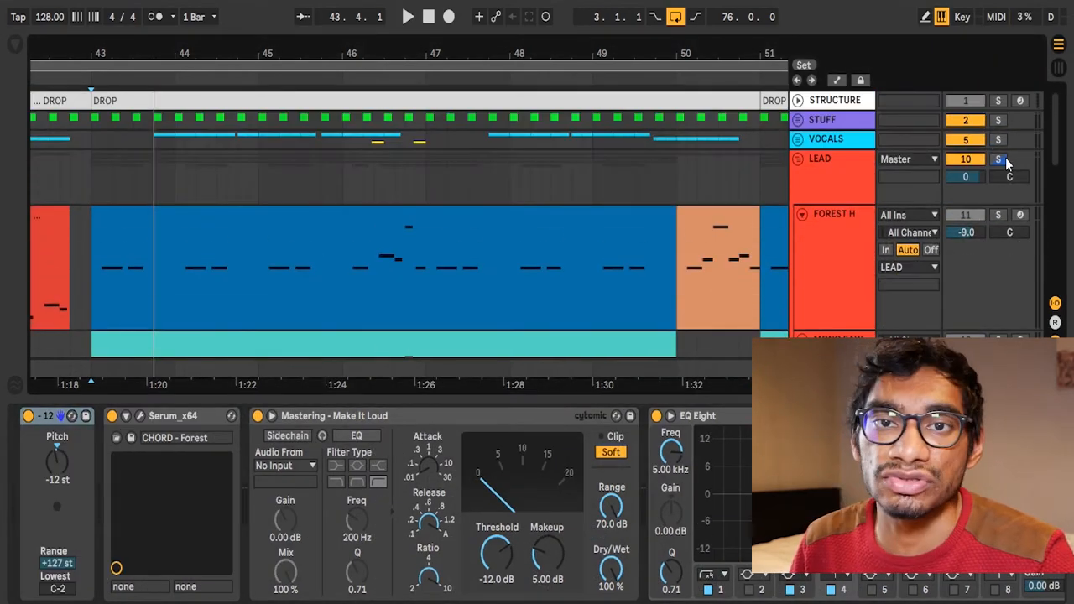
key(space)
click(998, 159)
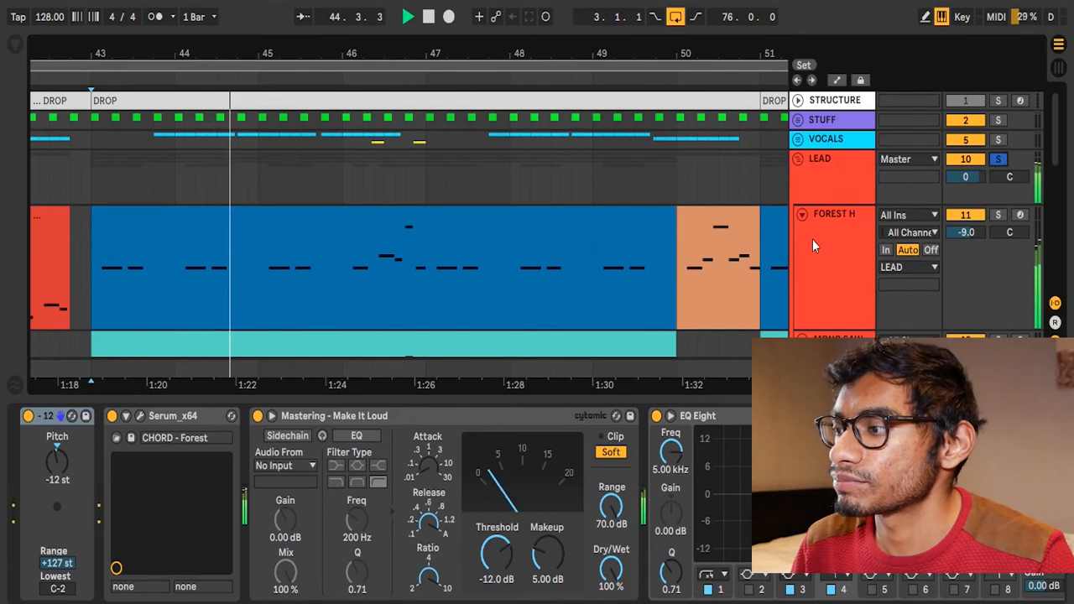
click(998, 160)
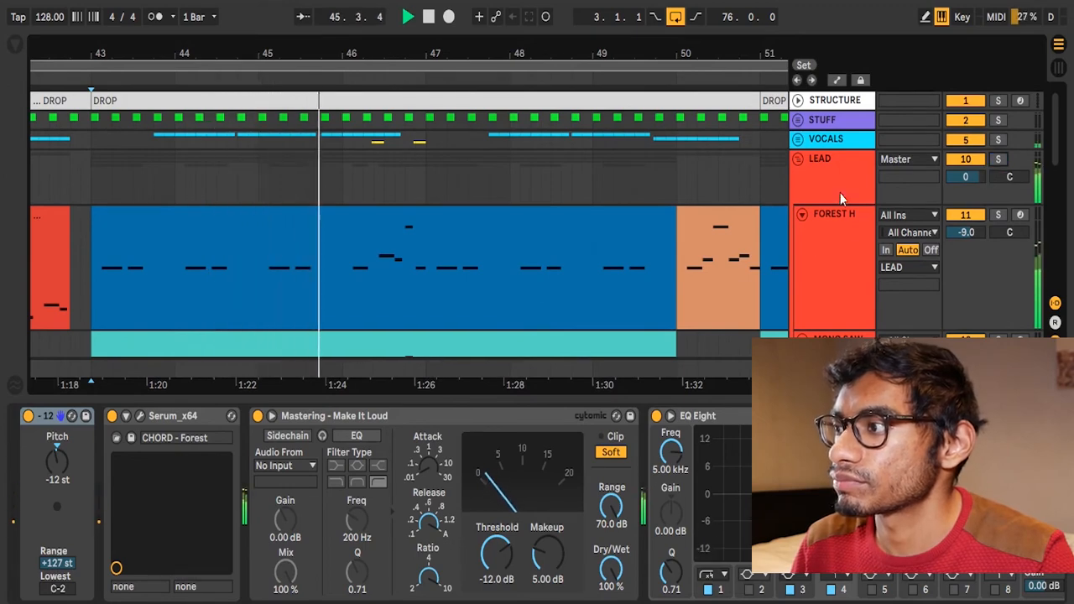
Collapse the FOREST H track and the other layers of the LEAD group
click(802, 213)
click(799, 160)
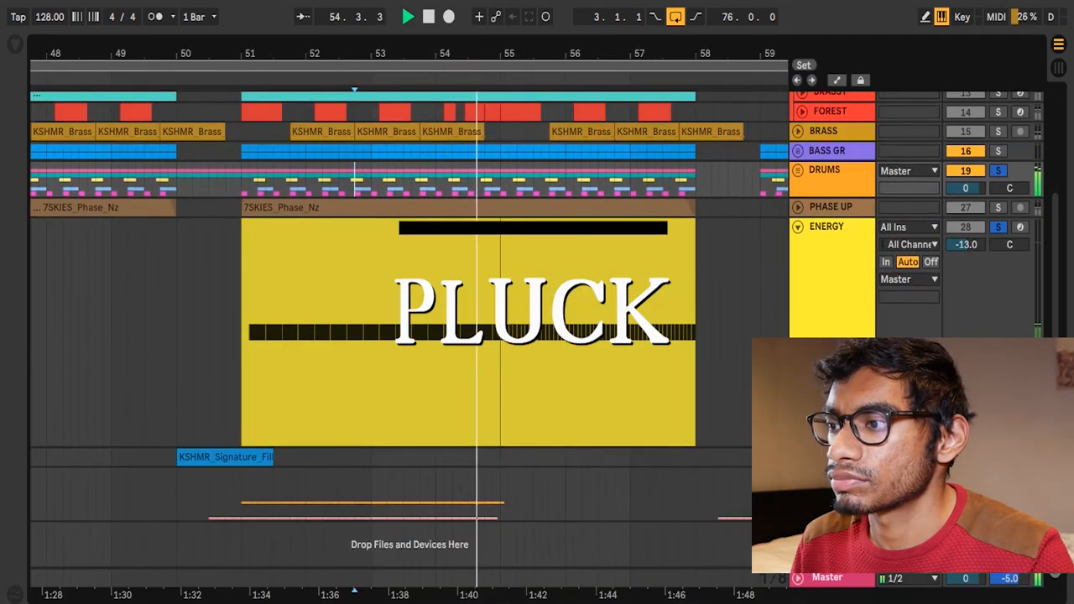
Show the Transpose automation of the LUIS_TORRES_Energy_Pluck sampler on the ENERGY track
drag(599, 53, 488, 143)
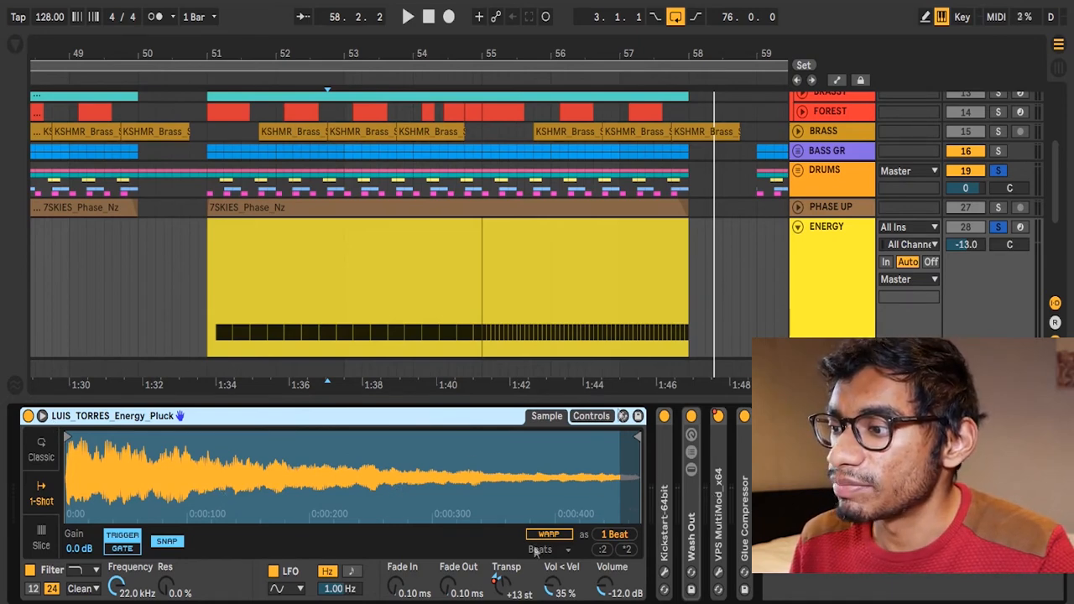
right_click(503, 584)
click(556, 465)
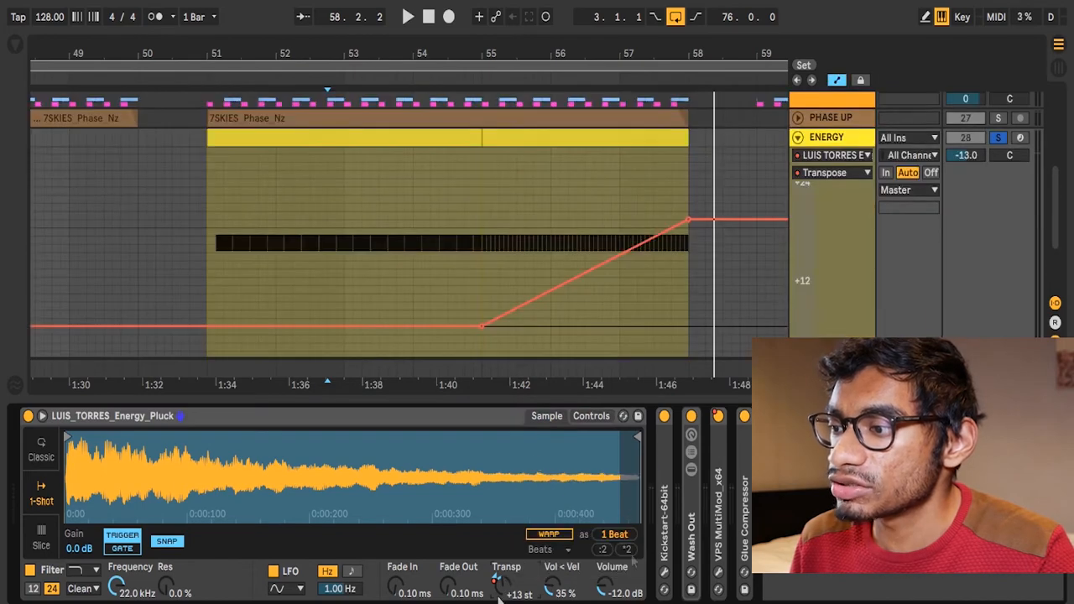
Open the ENERGY track's VPS MultiMod and look through its preset list, leaving Accelerator Pan loaded
double_click(723, 524)
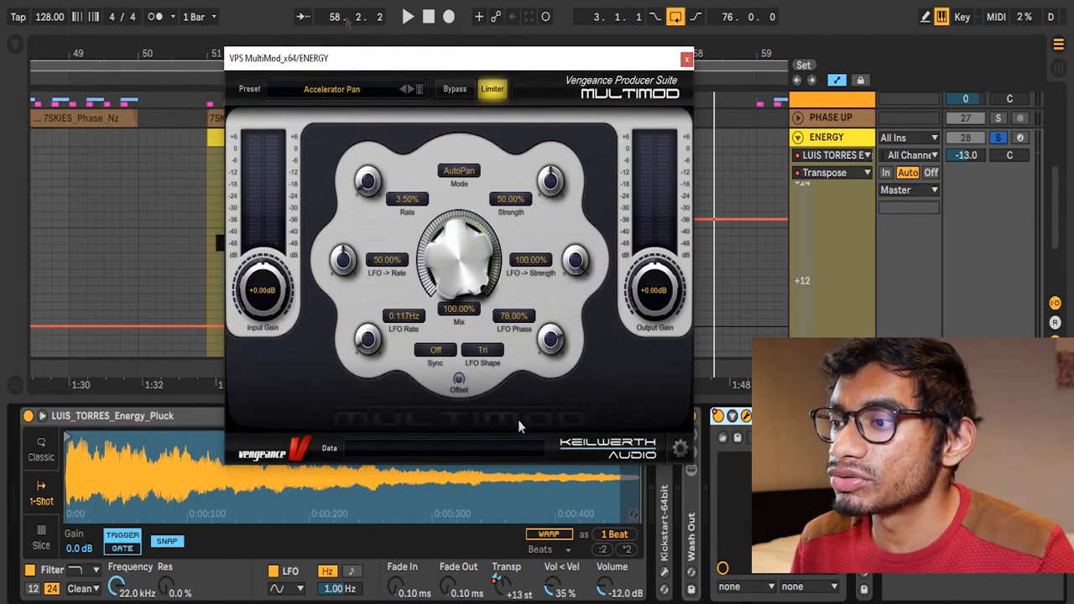
click(394, 90)
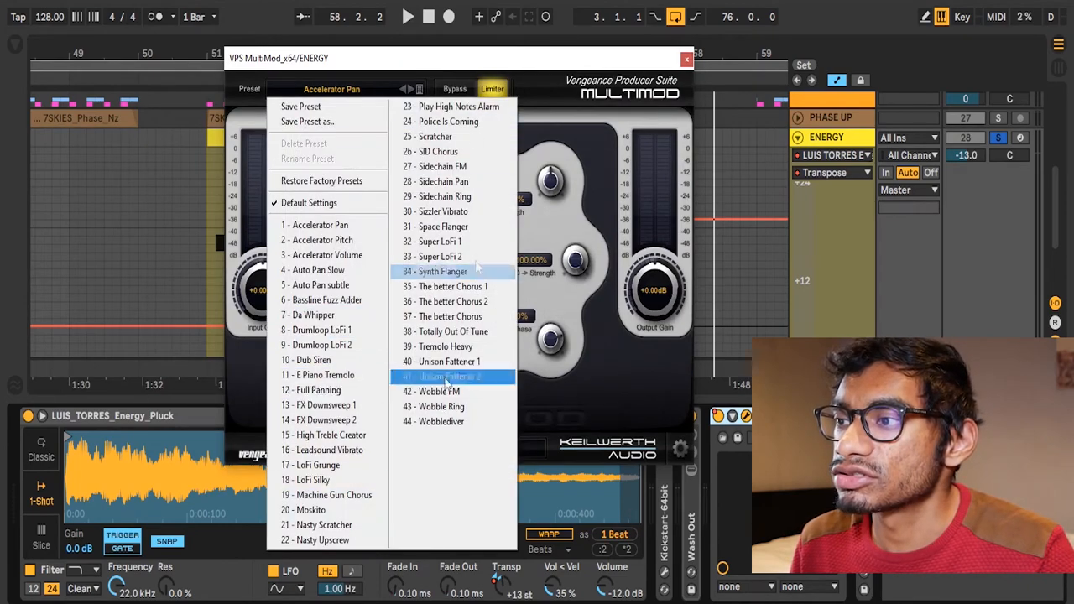
click(604, 450)
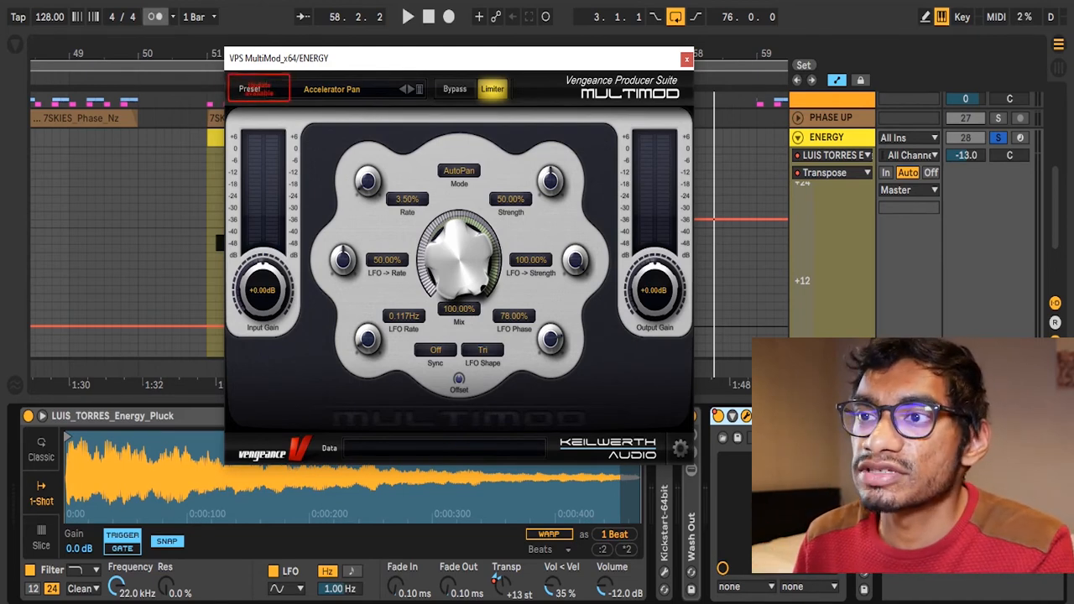
Move the MultiMod window aside and expand the stock Auto Pan effect in the browser's Audio Effects
click(13, 44)
drag(419, 58, 741, 98)
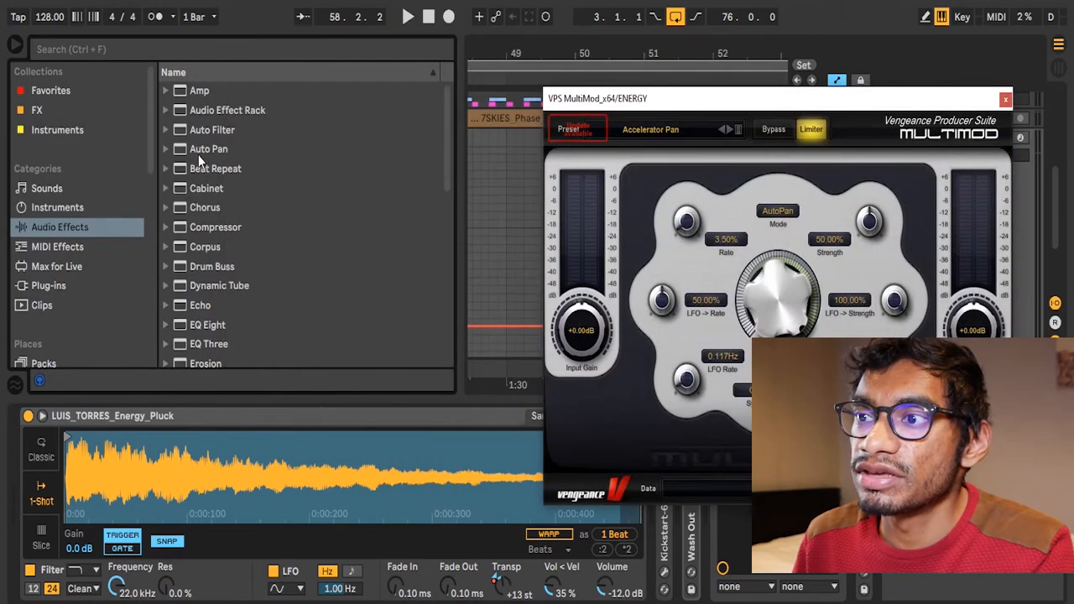
click(165, 149)
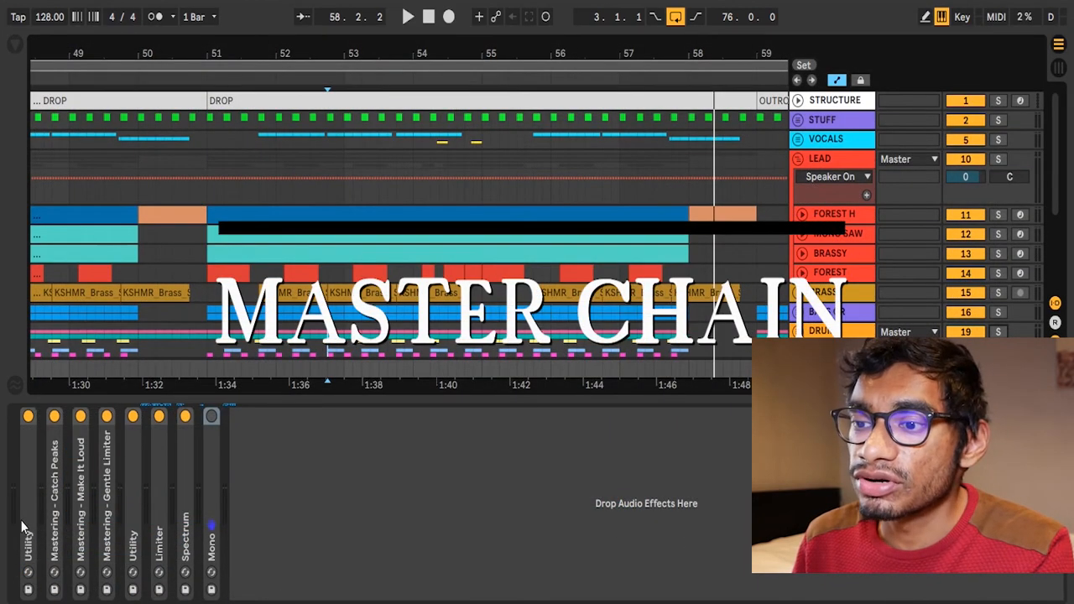
Unfold the Catch Peaks, Make It Loud and Gentle Limiter compressors on the master chain and examine their settings
double_click(55, 512)
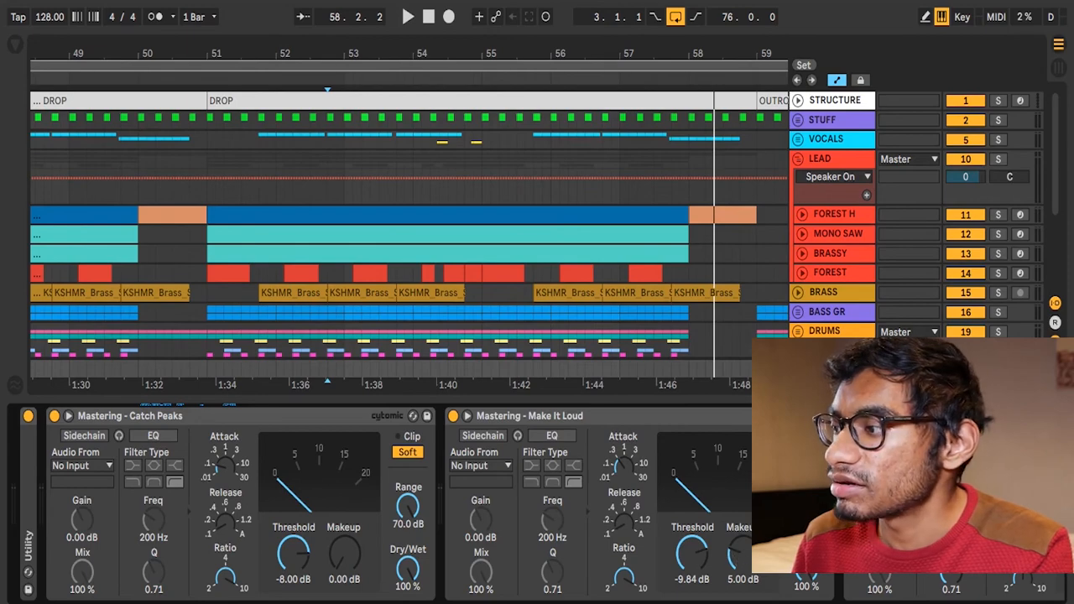
scroll(713, 472, right, 5)
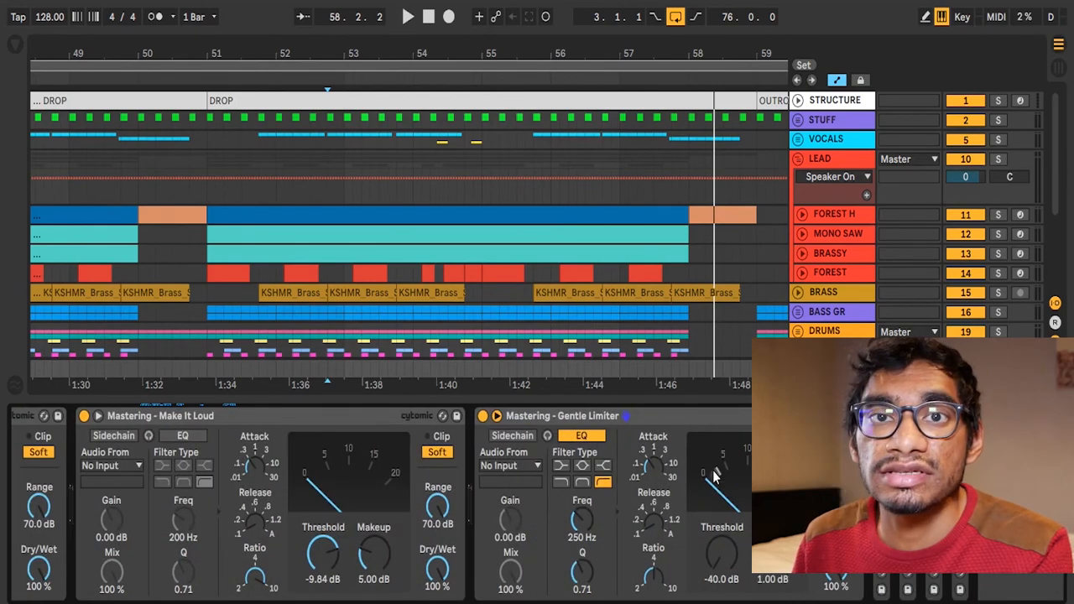